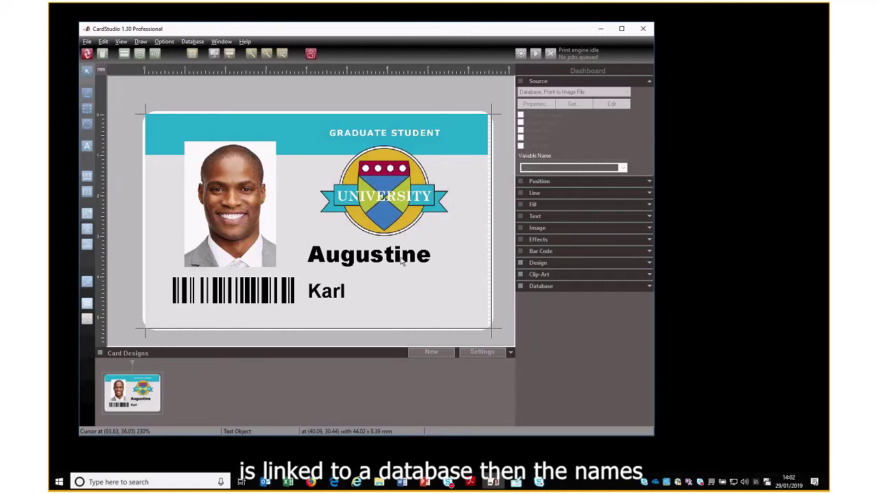
- Check the data sources bound to the family name, first name, barcode and photo fields
left_click(402, 260)
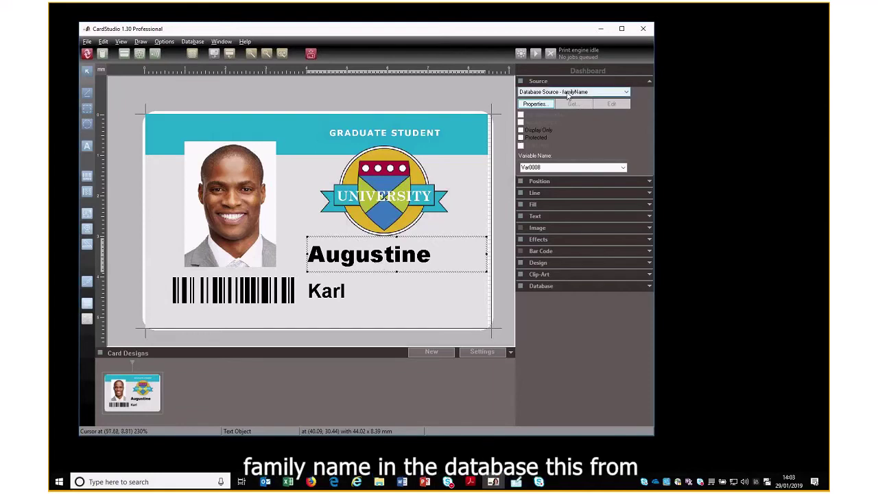
left_click(378, 291)
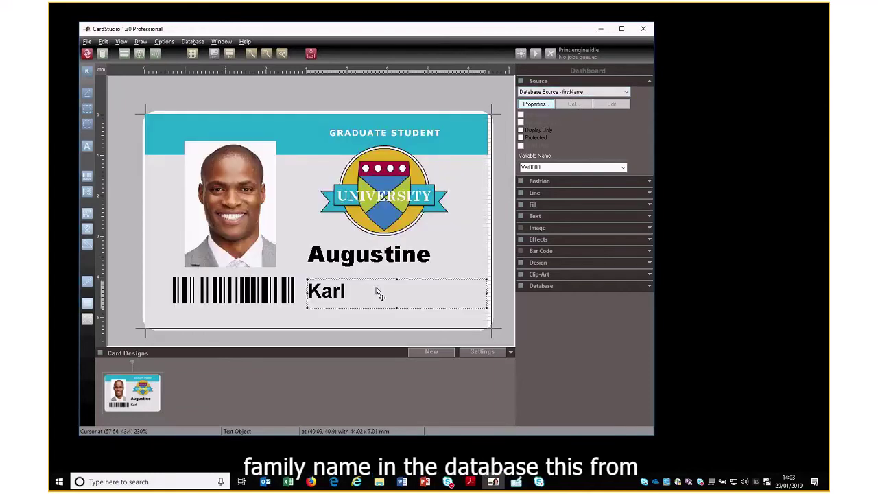
left_click(285, 295)
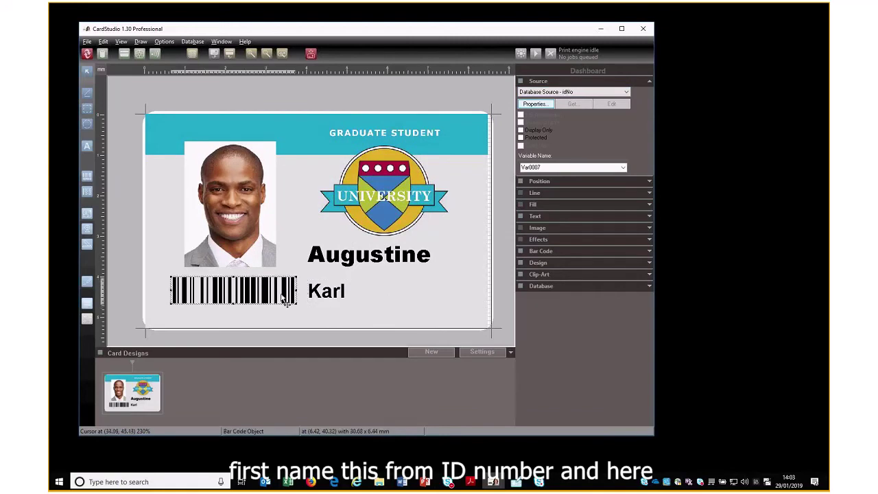
left_click(264, 229)
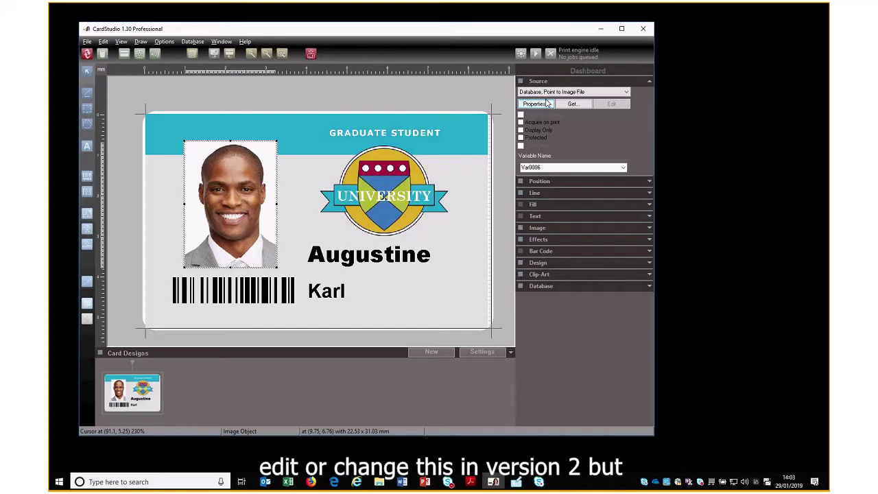
left_click(428, 102)
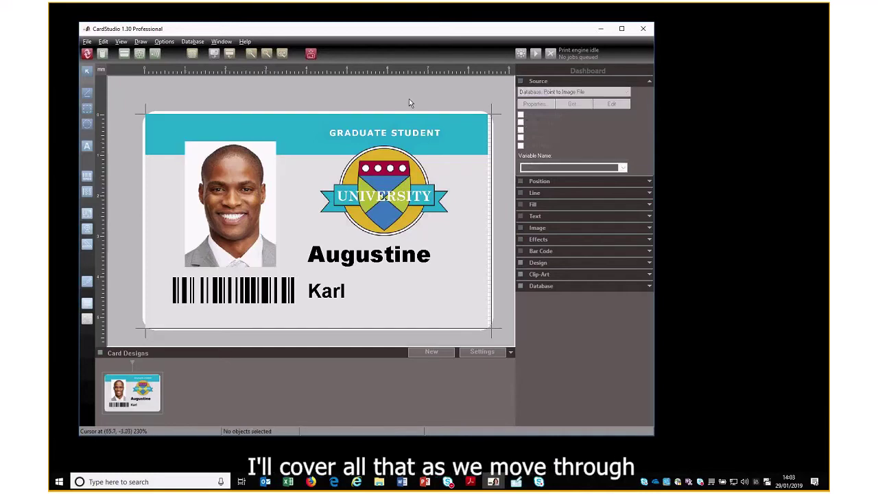
- Show the Photo Data table of eight student records and save the card design
left_click(85, 59)
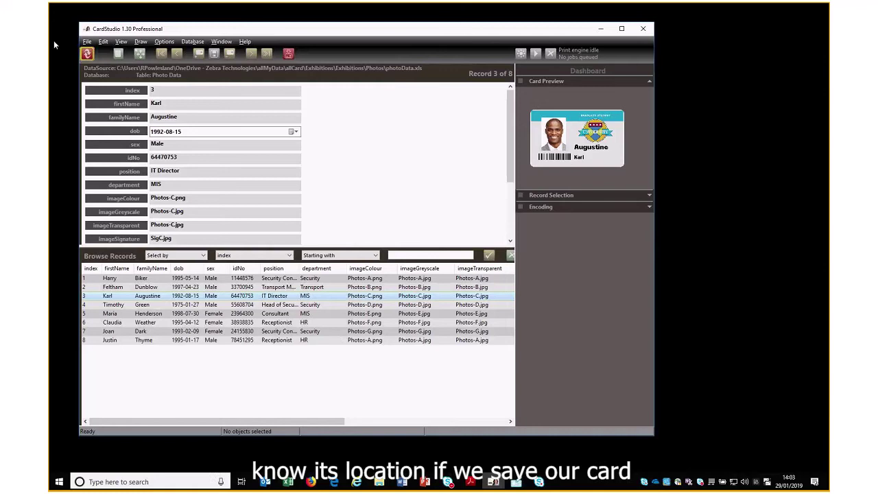
left_click(88, 42)
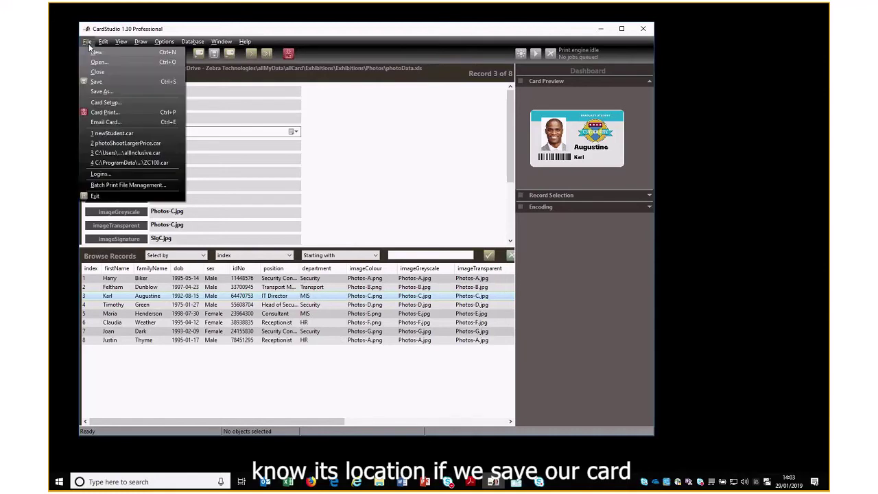
left_click(100, 82)
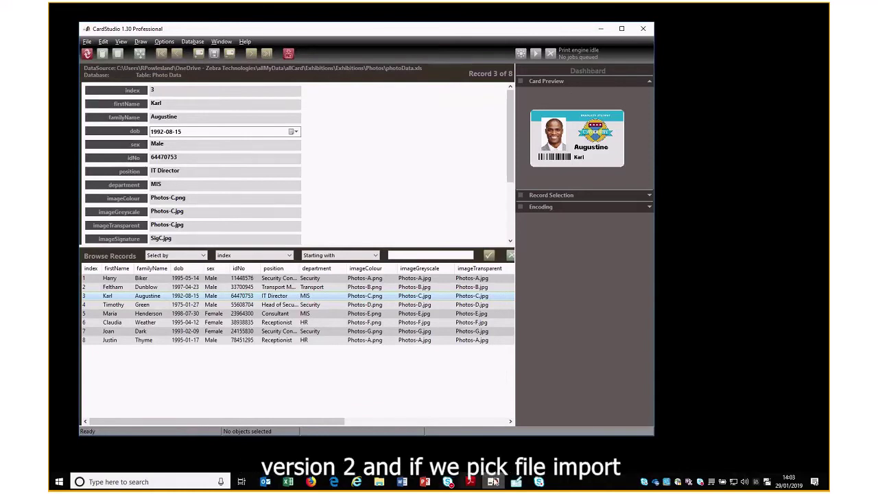
- Import newStudent.car into DesignStudio Professional as a CardStudio 1.0 design
left_click(520, 482)
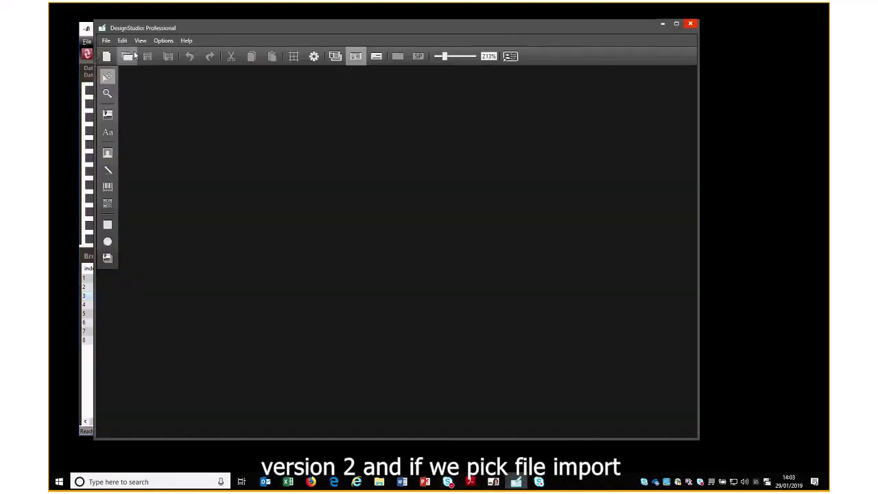
left_click(107, 41)
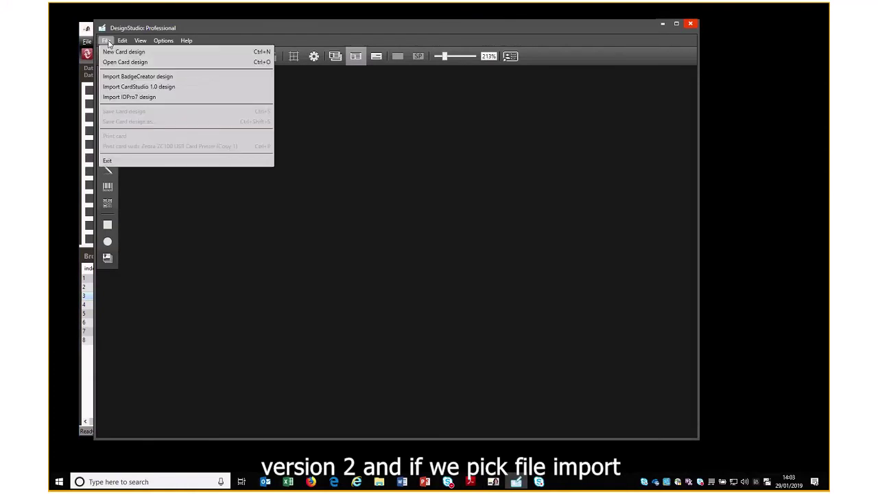
left_click(180, 87)
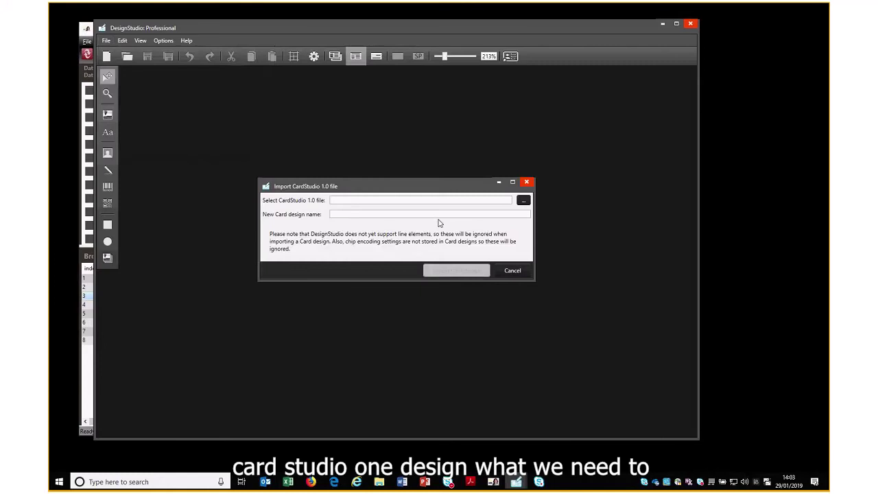
left_click(524, 200)
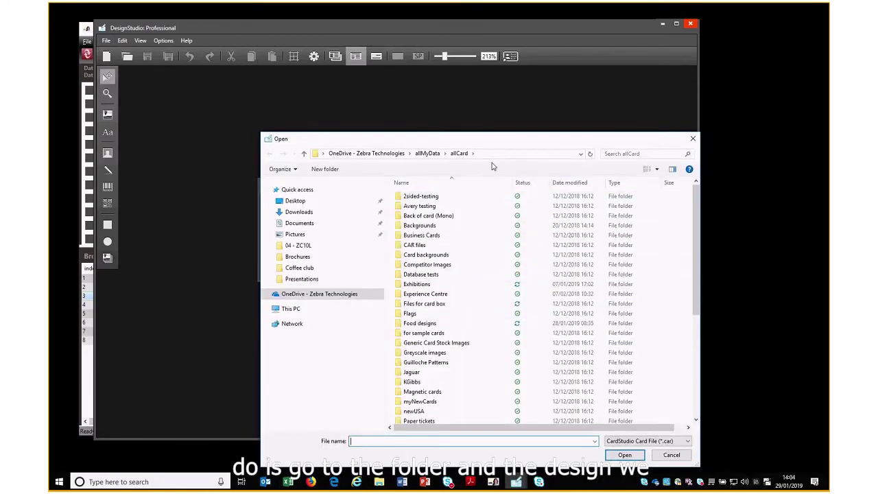
scroll(427, 398, "down", 6)
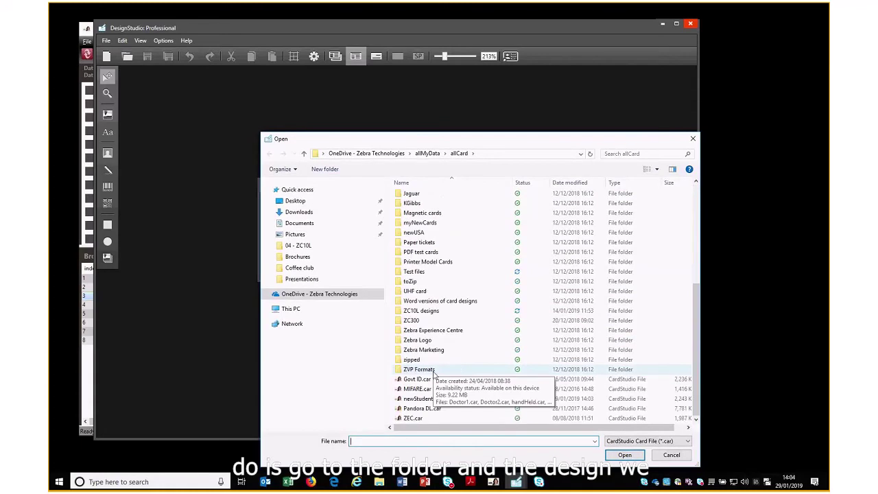
left_click(422, 399)
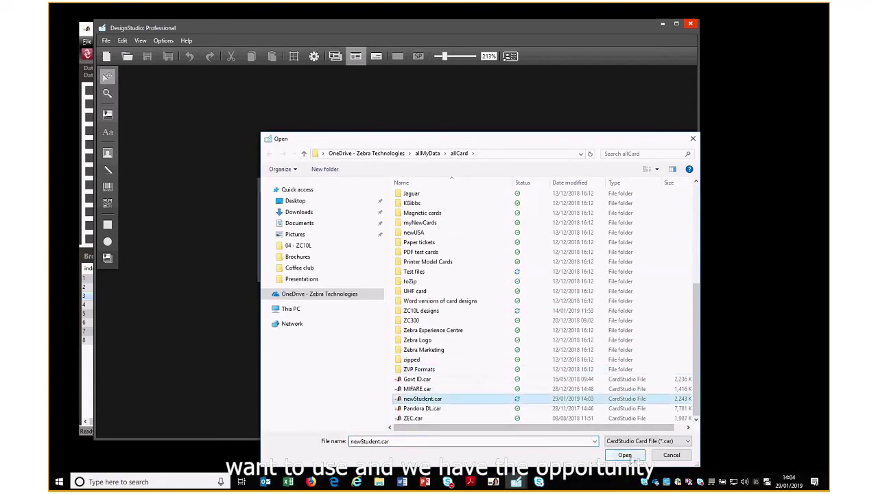
left_click(626, 455)
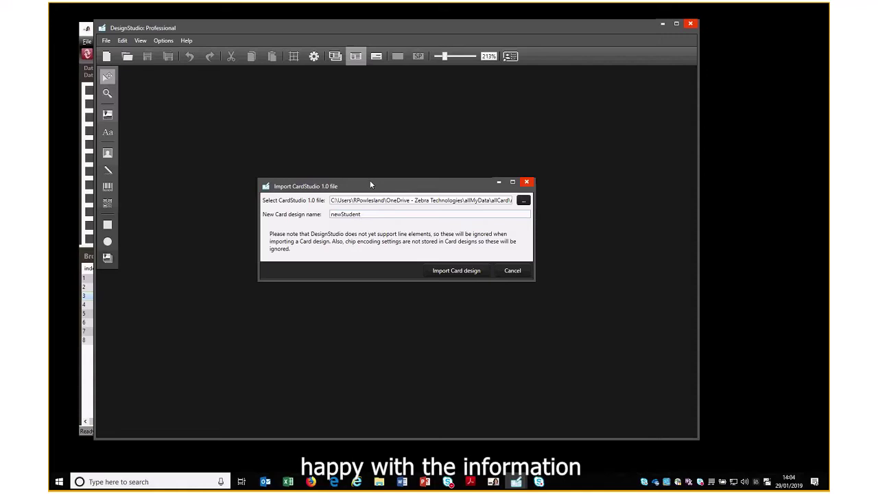
left_click(450, 272)
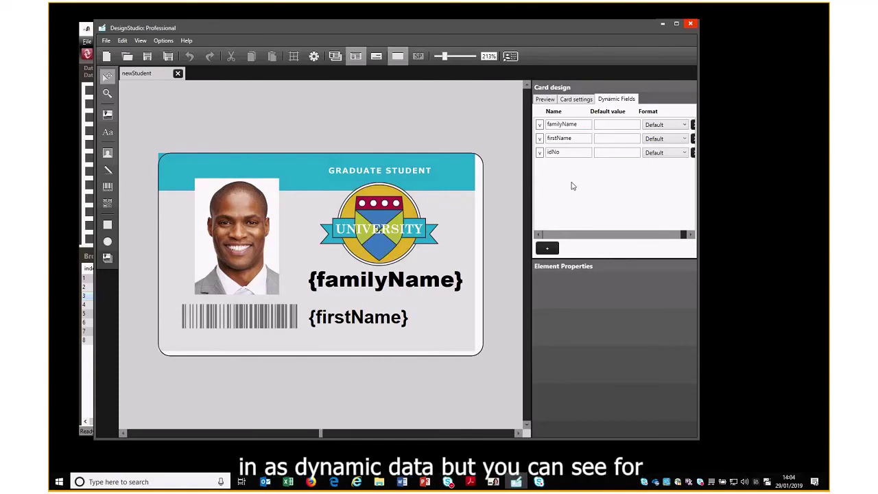
- Show the photo's placement: X 9.75, Y 6.77, 22.53 by 31.02
left_click(240, 218)
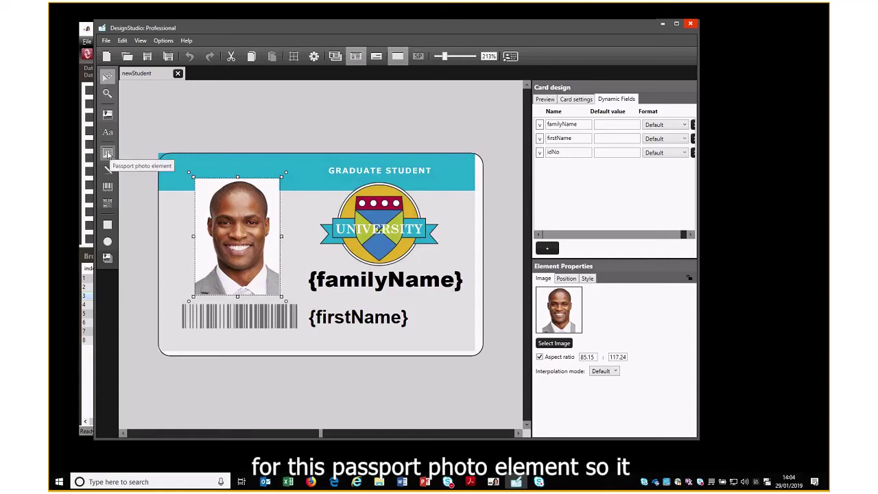
left_click(565, 279)
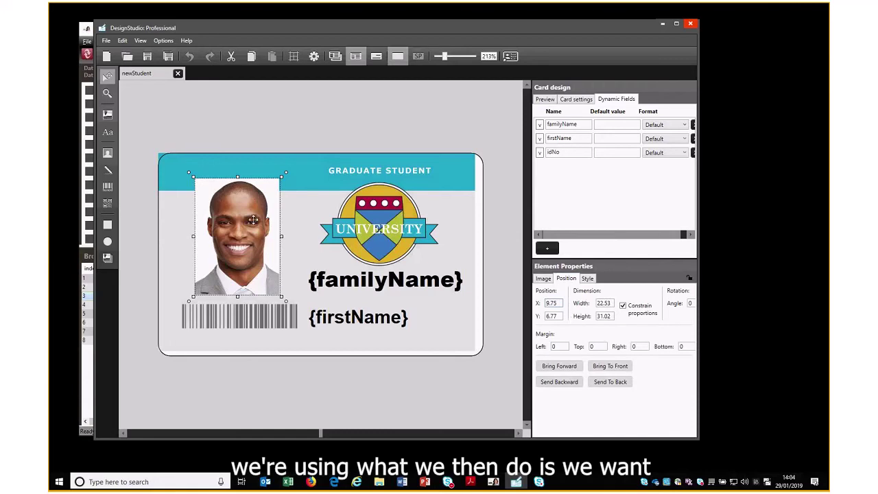
- Delete the sample photo and draw a passport-photo placeholder at X 9.75
left_click_drag(254, 220, 219, 221)
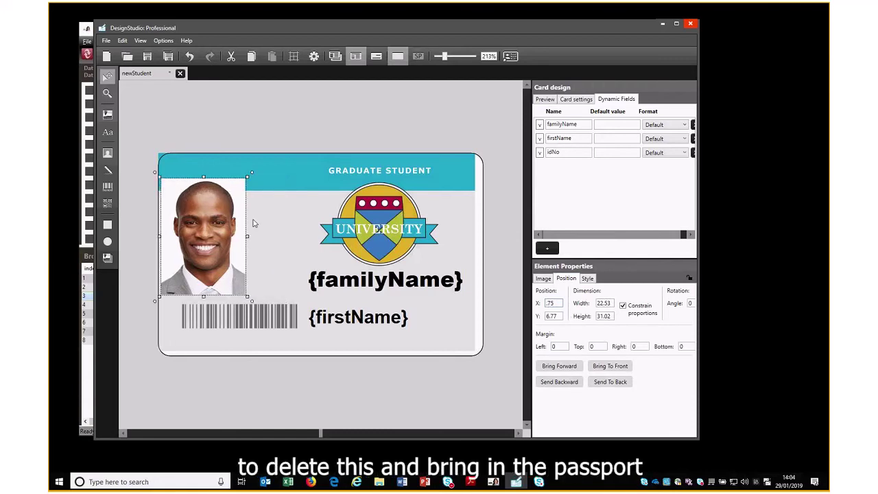
key("Delete")
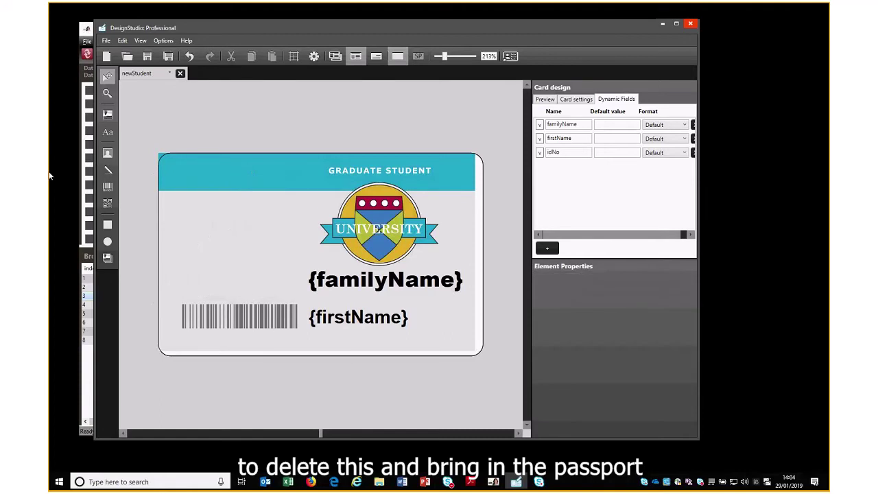
left_click(107, 152)
left_click_drag(185, 195, 275, 291)
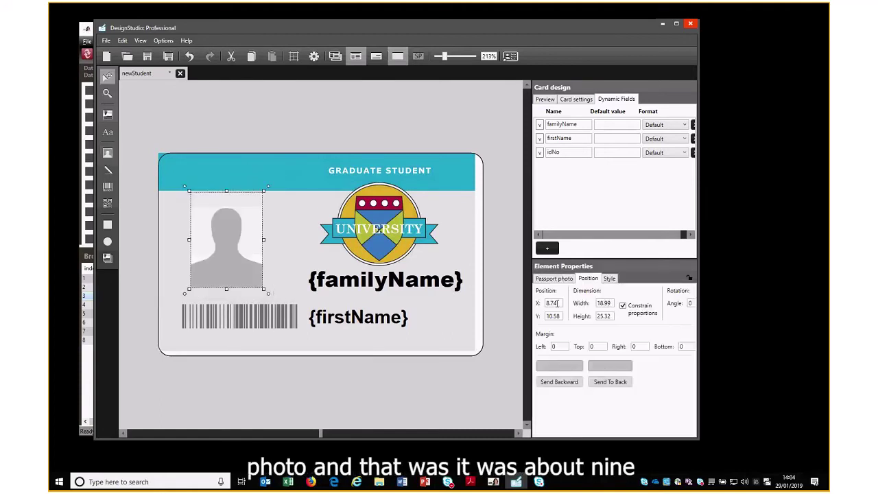
left_click_drag(558, 303, 484, 300)
type("9")
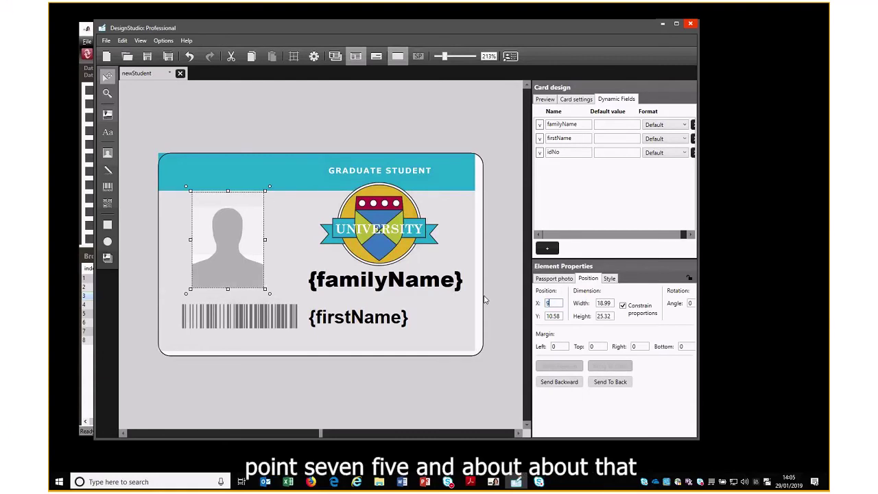
type(".75")
key("Tab")
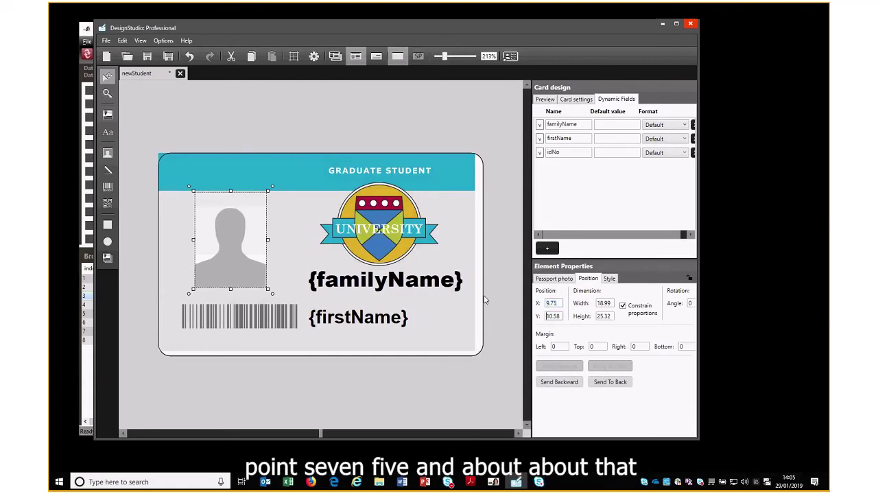
- Resize the placeholder to 22.9 by 30.53 and the background to 87.25 by 55.06
left_click(326, 340)
left_click(251, 223)
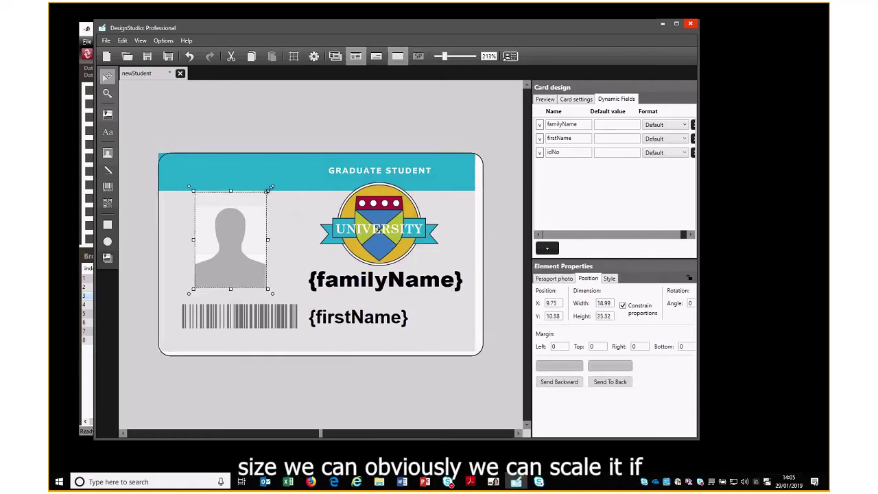
left_click_drag(269, 188, 290, 179)
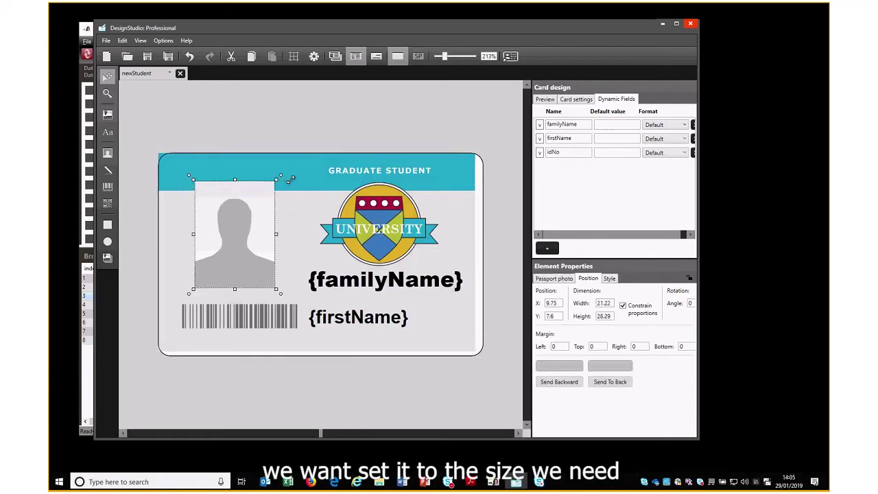
left_click_drag(276, 289, 284, 298)
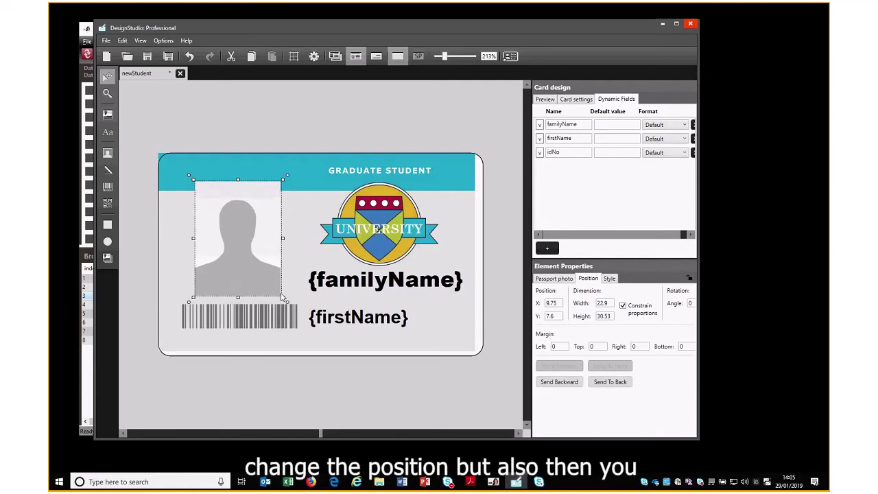
left_click(415, 339)
left_click_drag(479, 355, 490, 364)
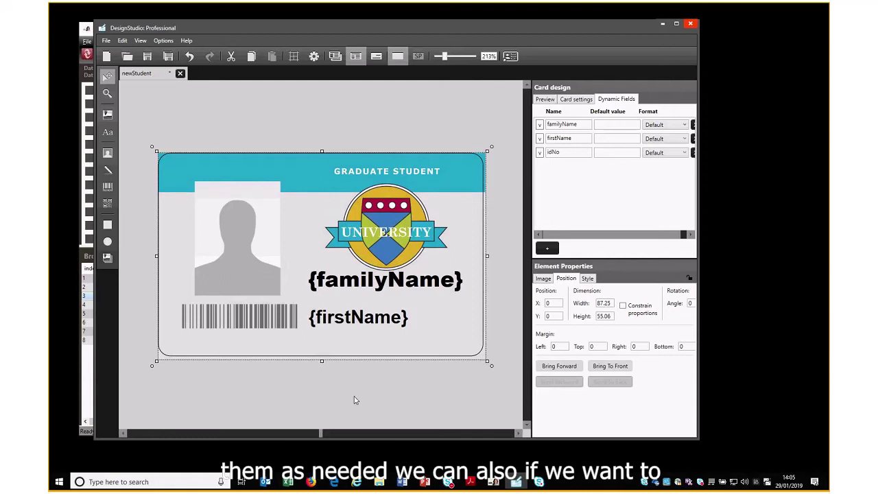
- Lock the card background and nudge {familyName} slightly lower
left_click(690, 278)
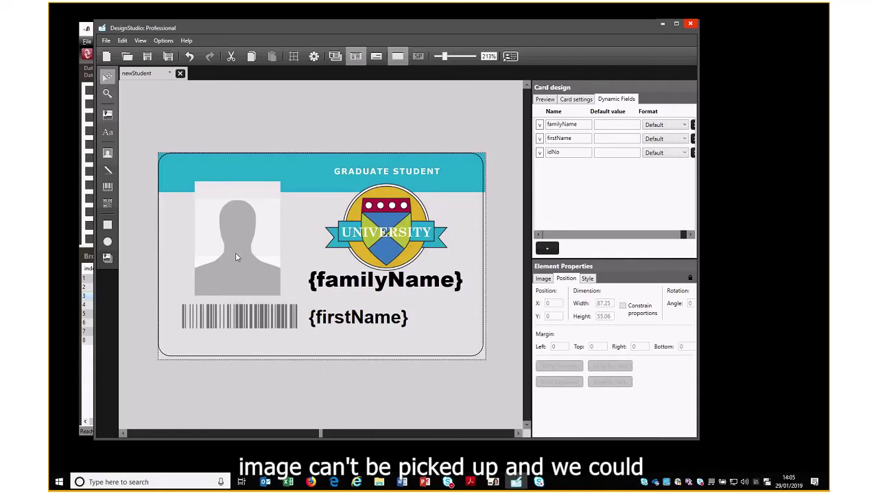
left_click(389, 282)
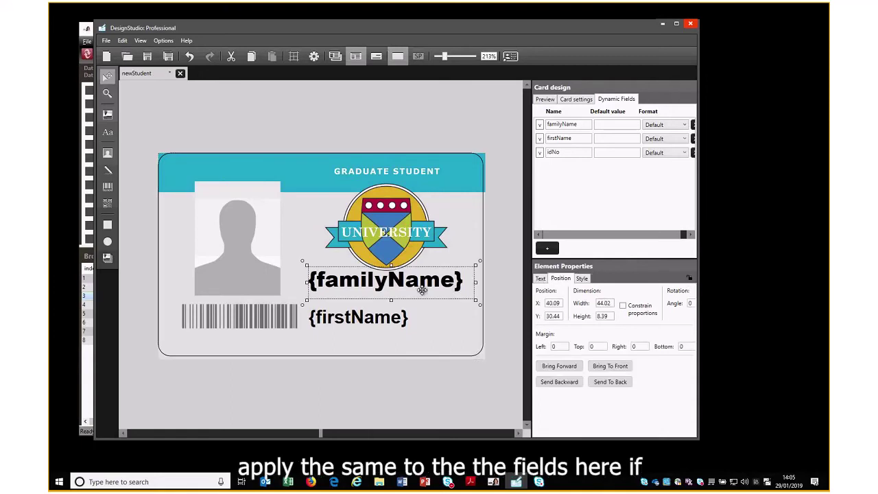
left_click_drag(414, 287, 416, 295)
left_click(391, 332)
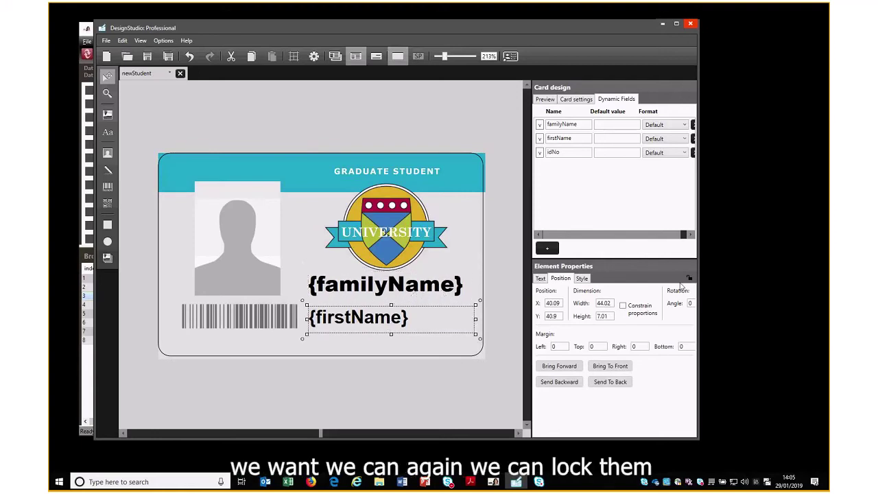
key("Tab")
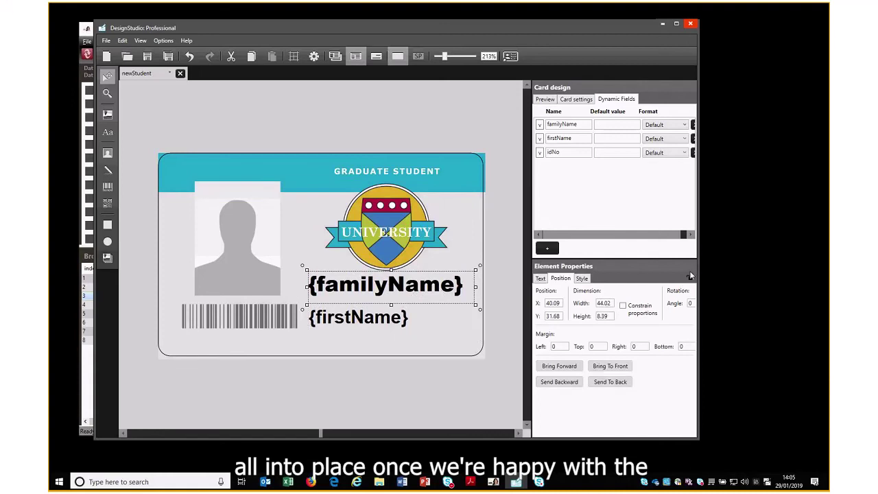
- Lock the barcode and photo placeholder, then save the newStudent design
left_click(238, 328)
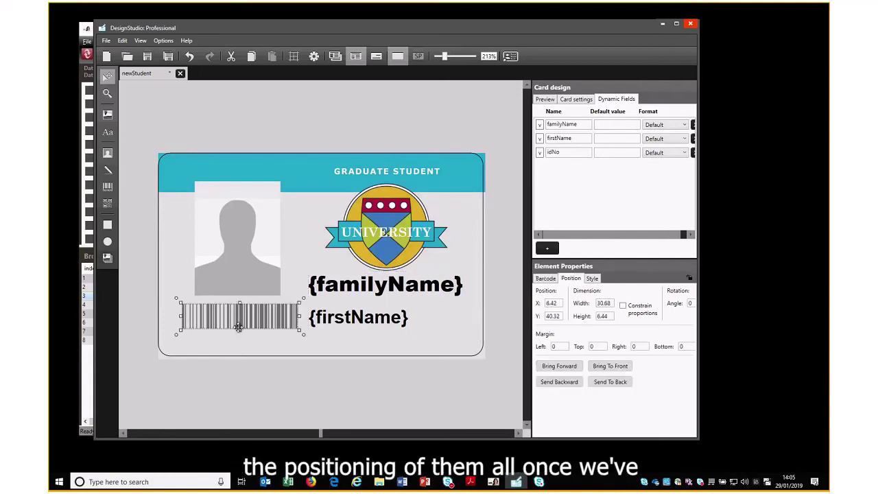
left_click(689, 278)
left_click(243, 270)
left_click(689, 278)
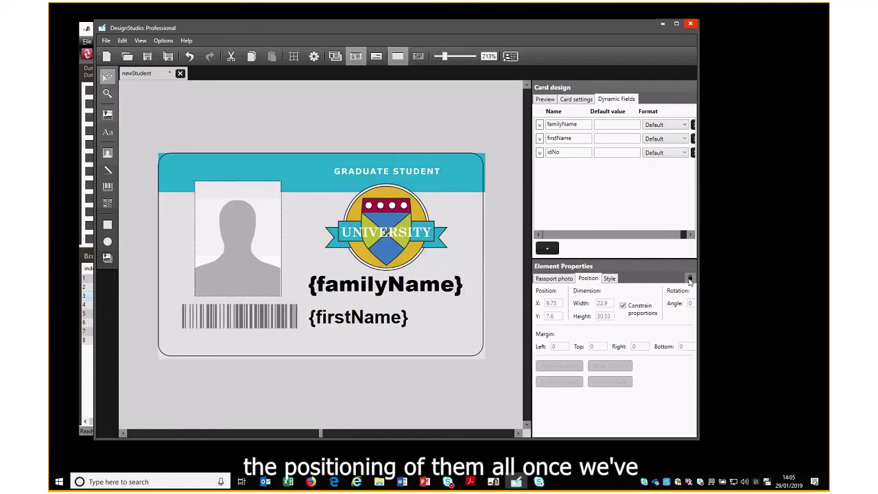
left_click(147, 57)
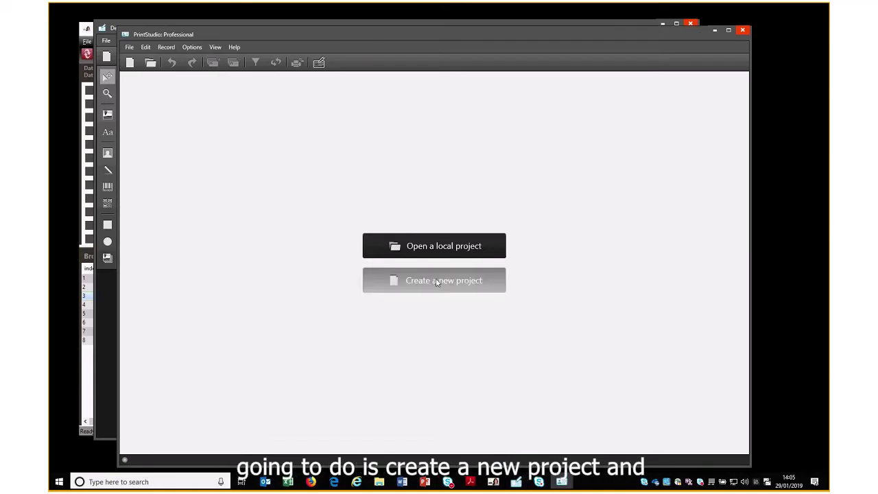
- Start a new Excel project from photoData.xls using imageColour as the photo filename column
left_click(437, 282)
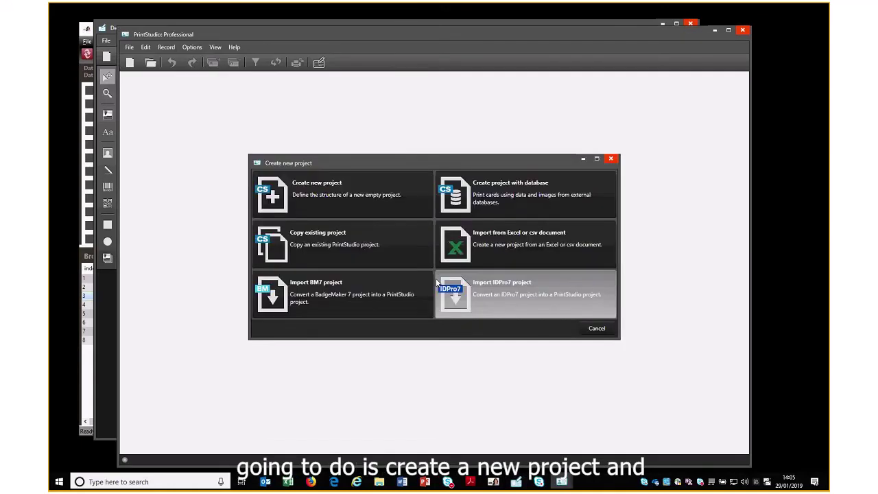
left_click(494, 243)
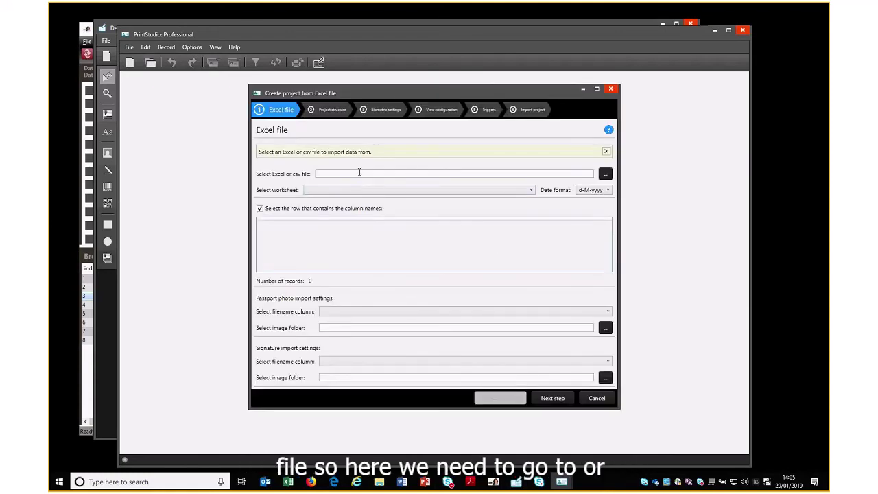
left_click(606, 173)
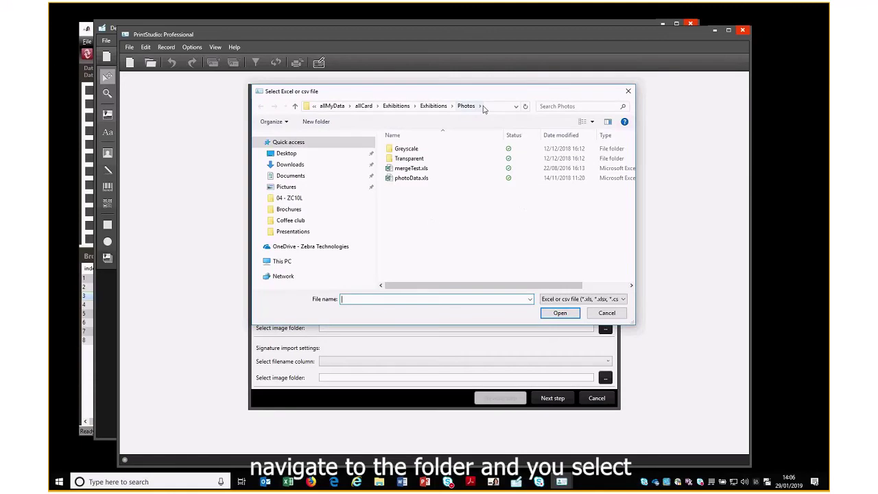
left_click(412, 178)
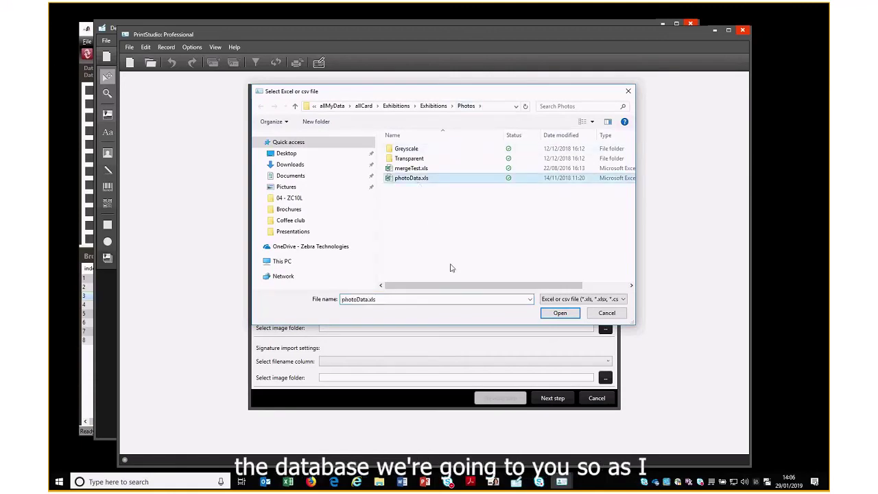
left_click(561, 314)
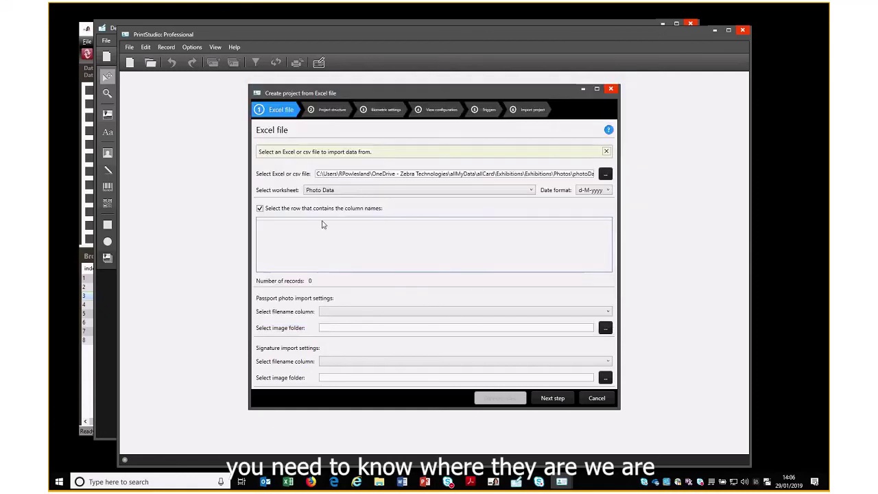
left_click(363, 313)
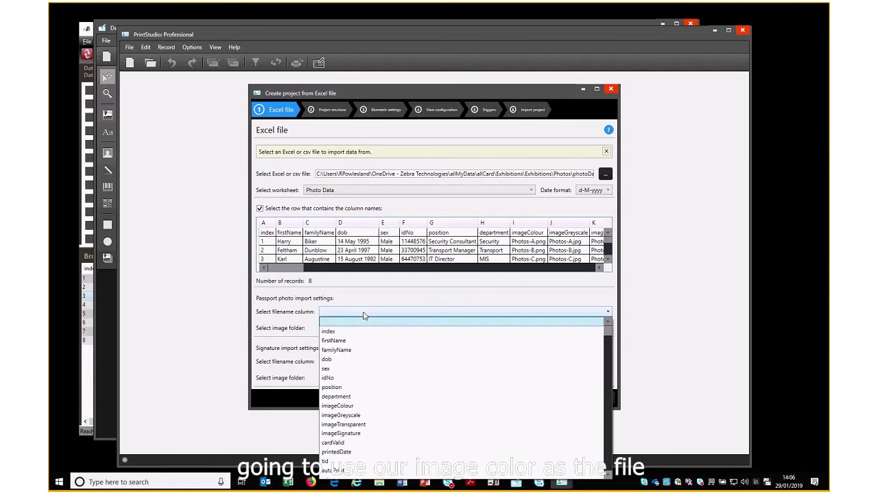
left_click(380, 408)
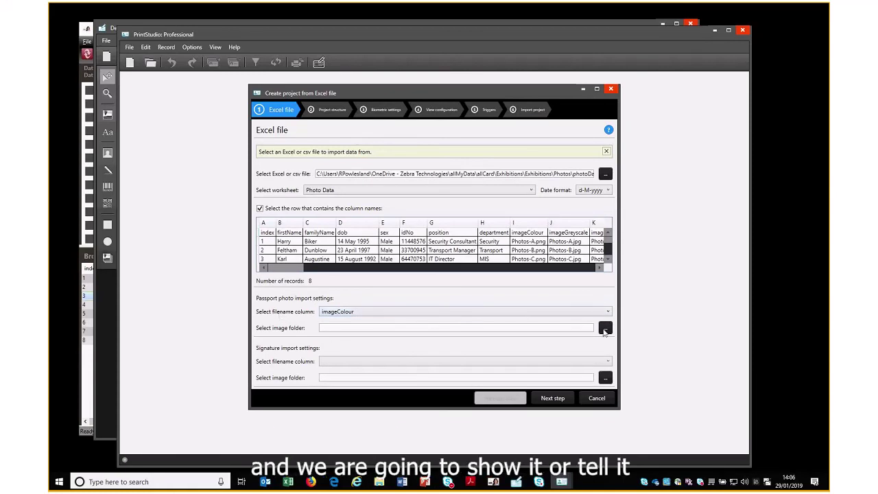
- Set the image folder to OneDrive > allMyData > allCard > Exhibitions > Photos
left_click(605, 329)
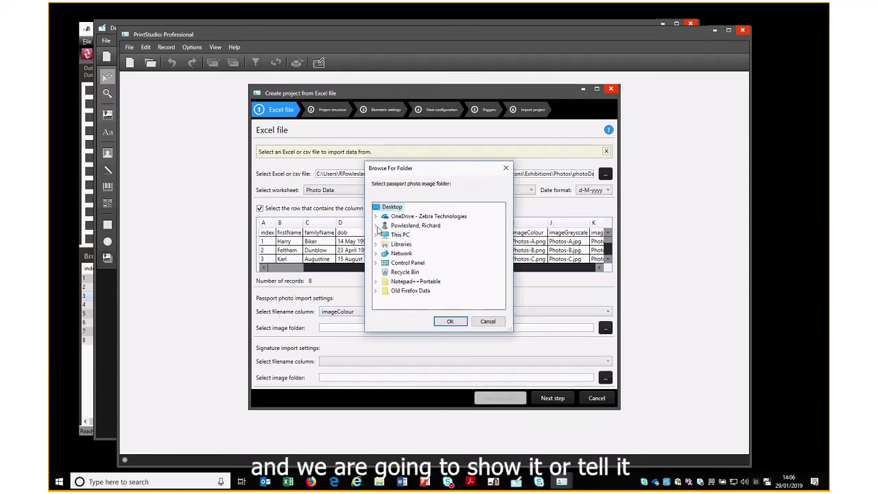
left_click(376, 216)
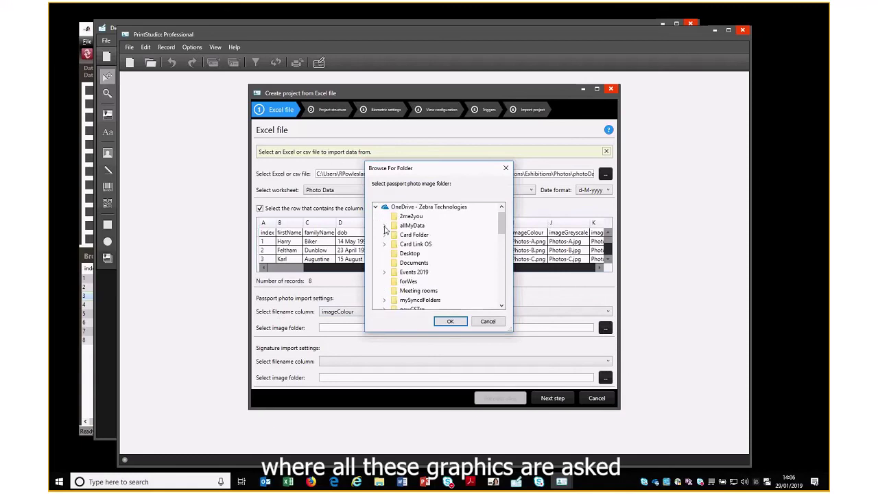
left_click(385, 225)
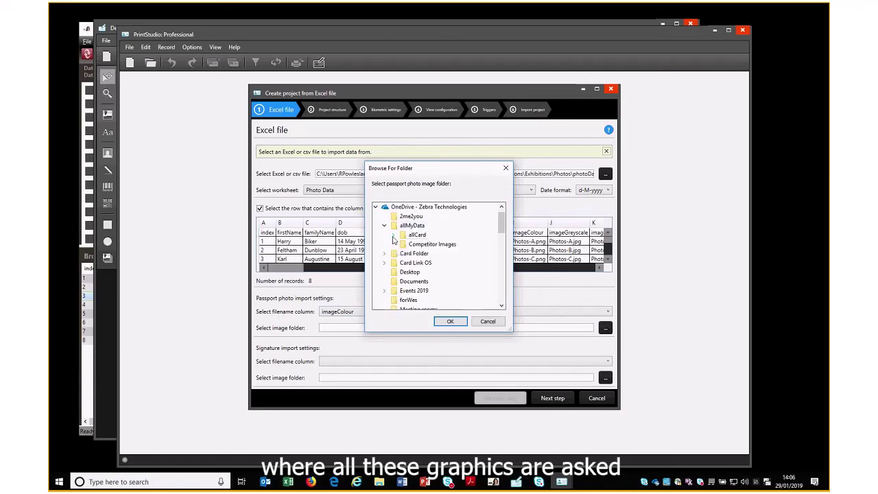
left_click(393, 235)
left_click(404, 302)
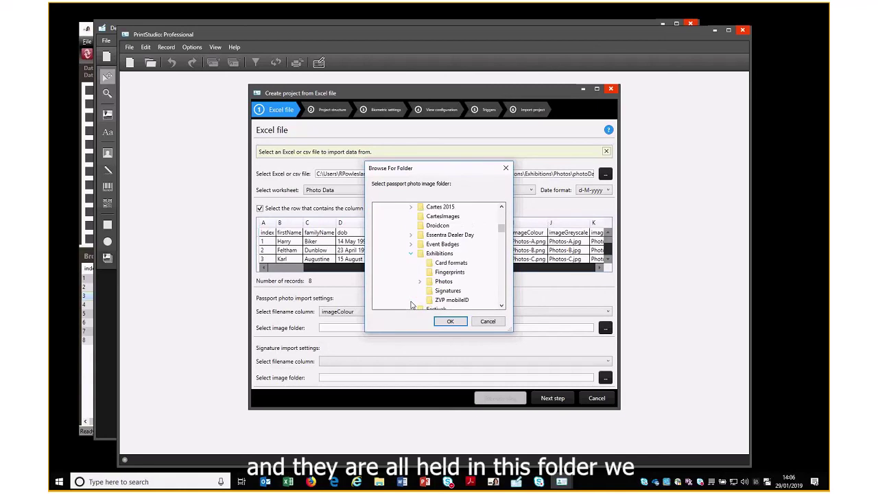
double_click(444, 281)
left_click(450, 321)
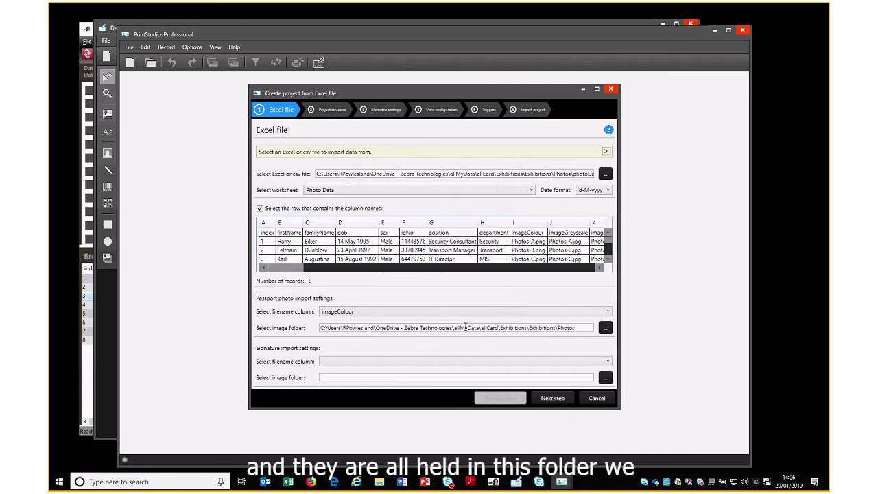
left_click(555, 399)
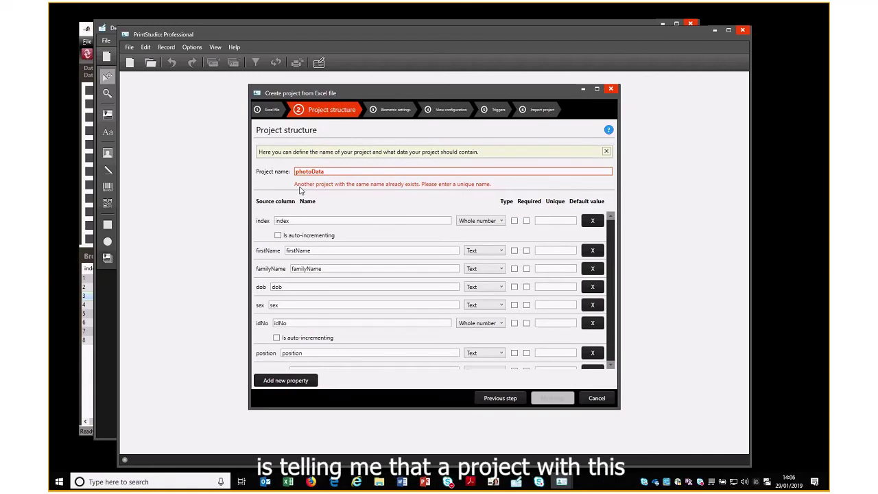
- Rename the project to photoData_1 and remove the position property
left_click(328, 172)
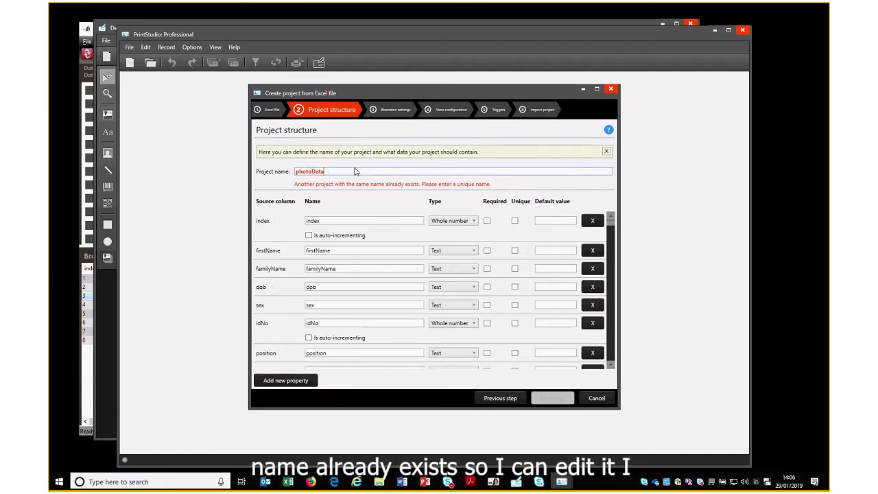
type("_1")
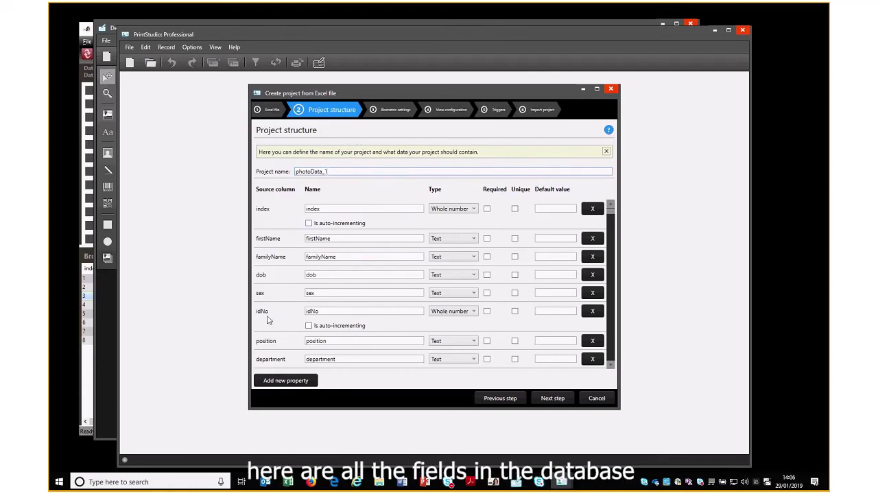
left_click(591, 342)
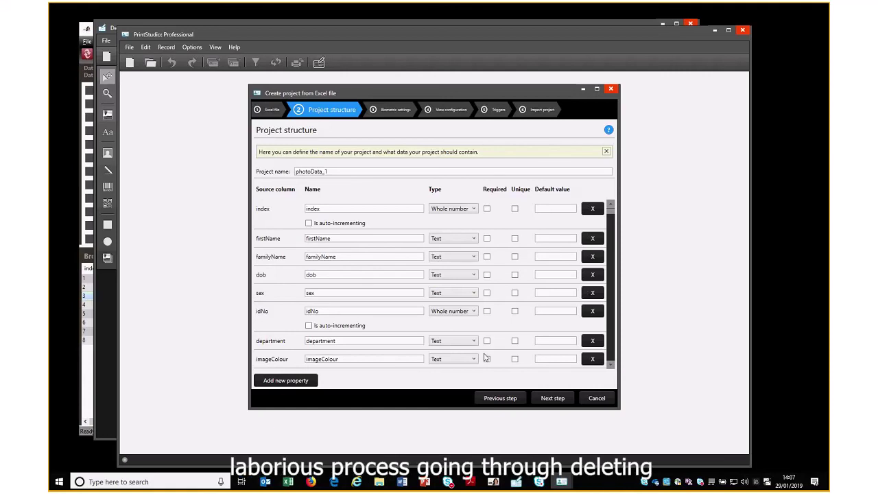
left_click(553, 398)
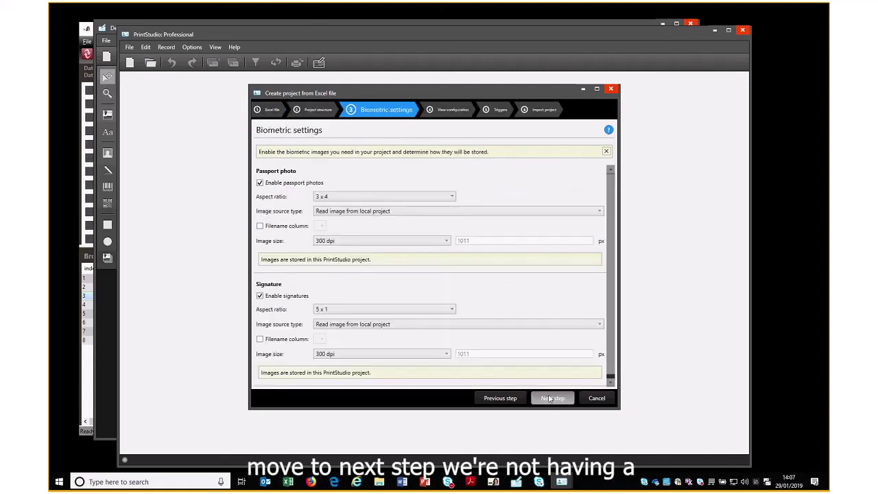
- Turn off signature images and keep passport photos at a 3 x 4 aspect ratio
left_click(260, 296)
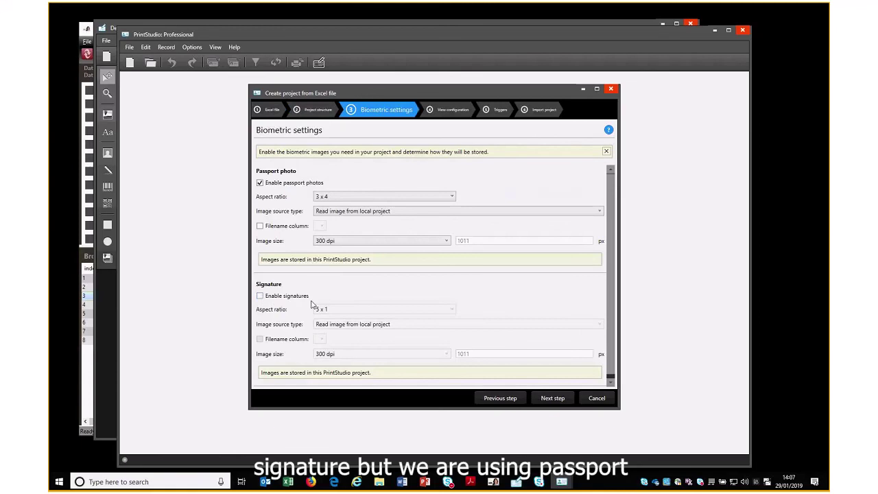
left_click(321, 199)
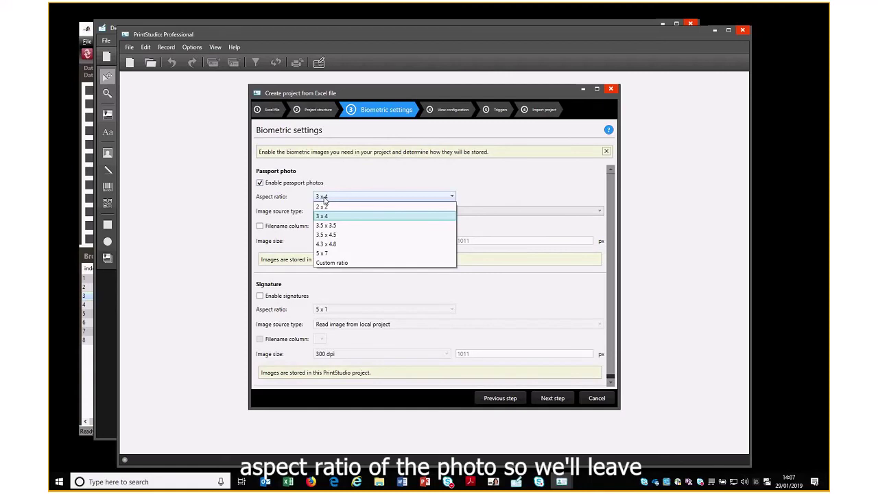
left_click(325, 199)
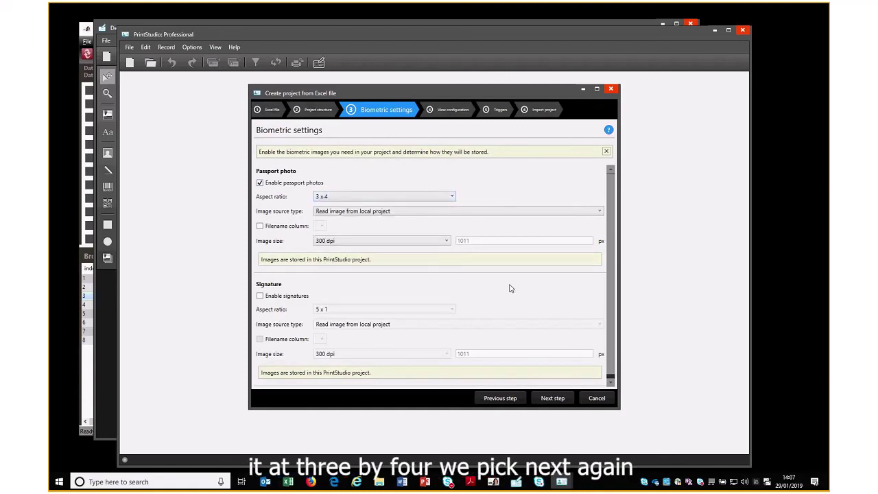
left_click(555, 399)
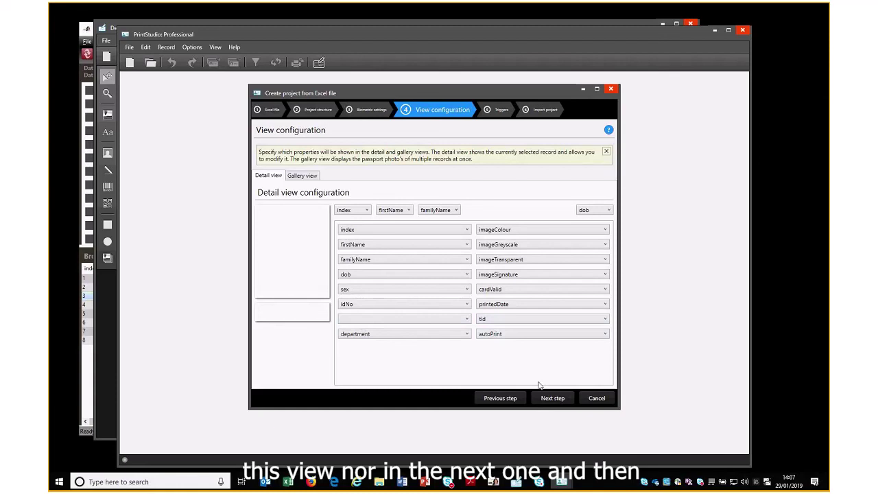
- Skip past View configuration and Triggers, then create photoData_1 with its eight records
left_click(553, 398)
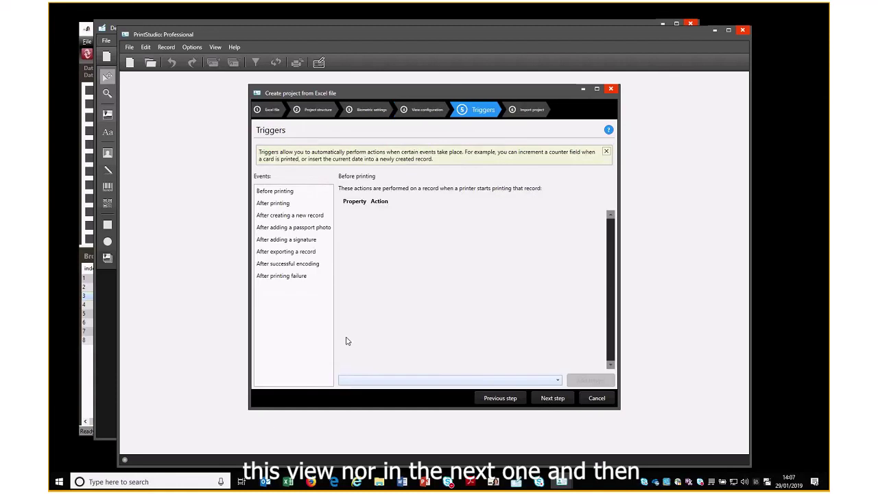
left_click(563, 403)
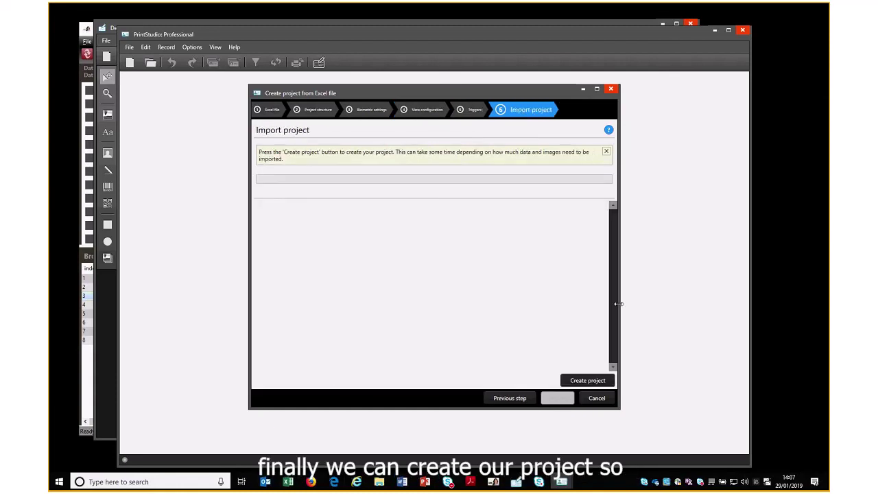
left_click(579, 381)
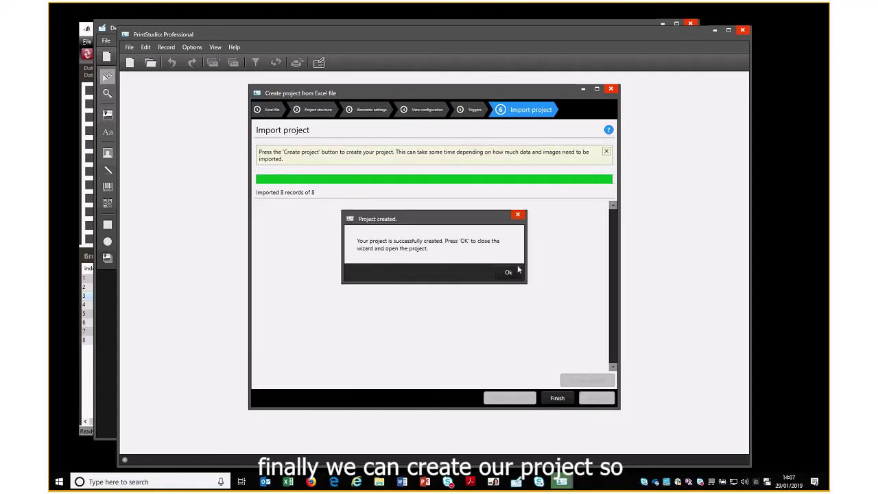
left_click(508, 274)
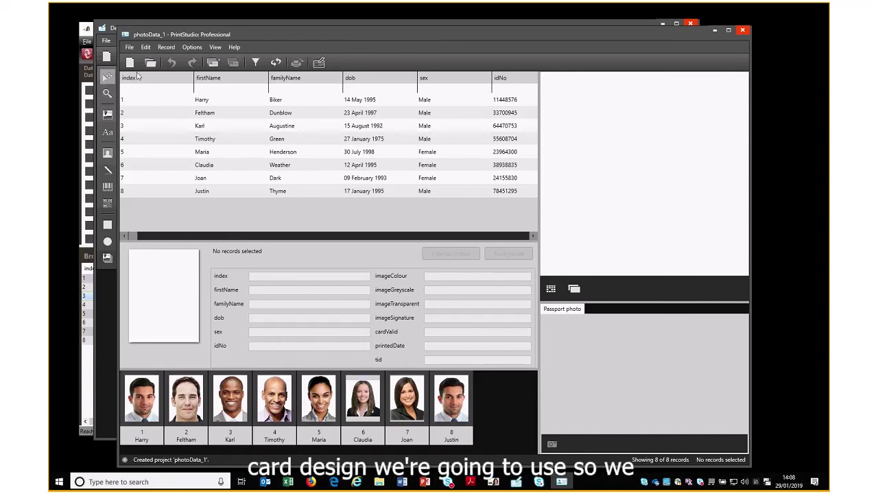
- In Project settings > Card designs, add the newStudent design to photoData_1
left_click(146, 47)
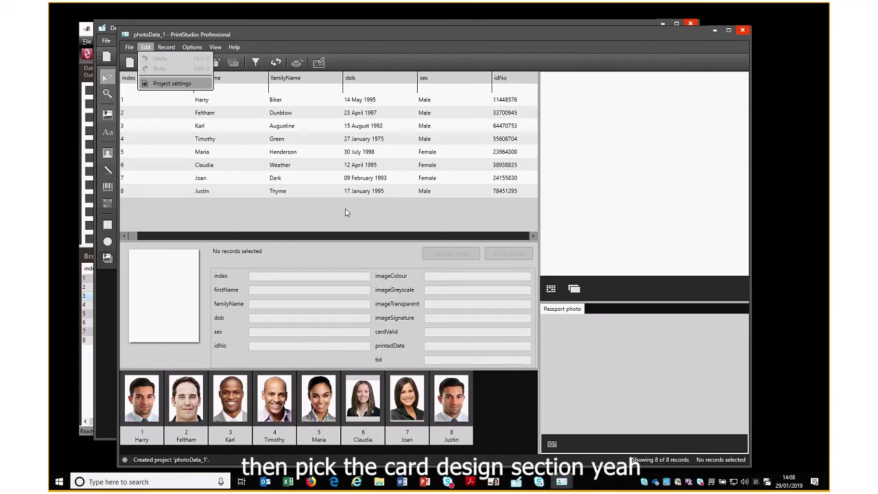
key("Return")
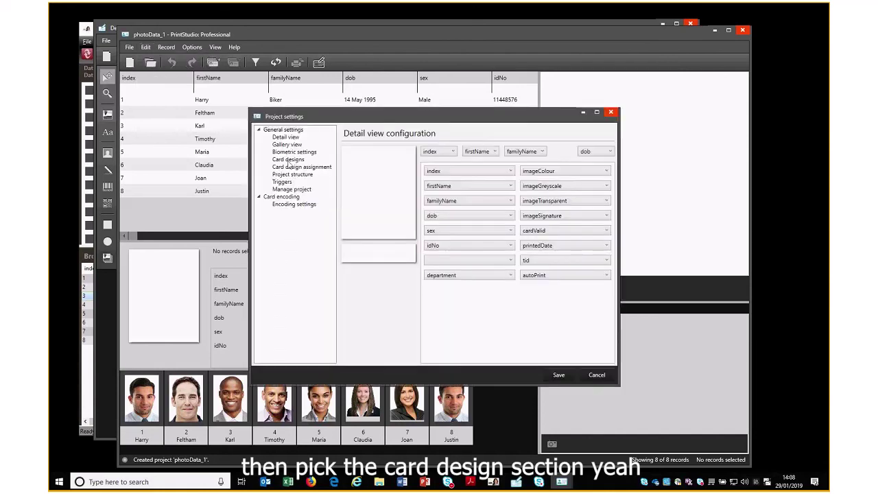
left_click(288, 160)
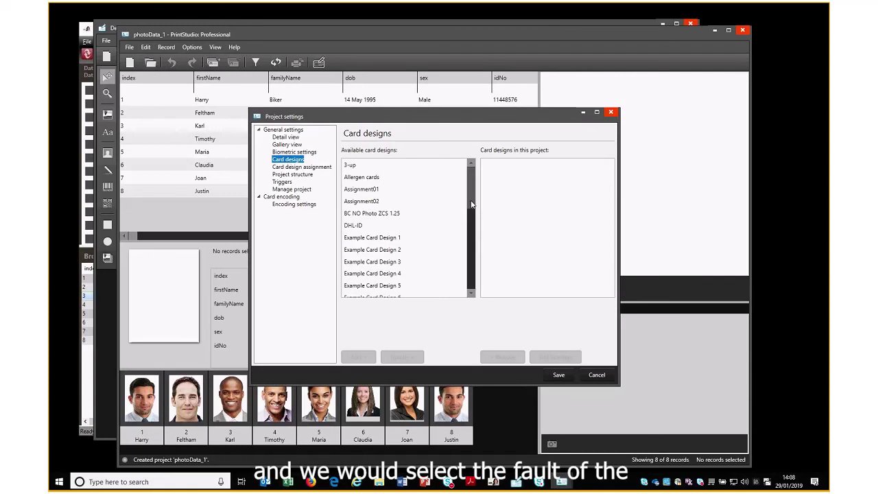
left_click_drag(472, 207, 473, 226)
scroll(370, 252, "down", 3)
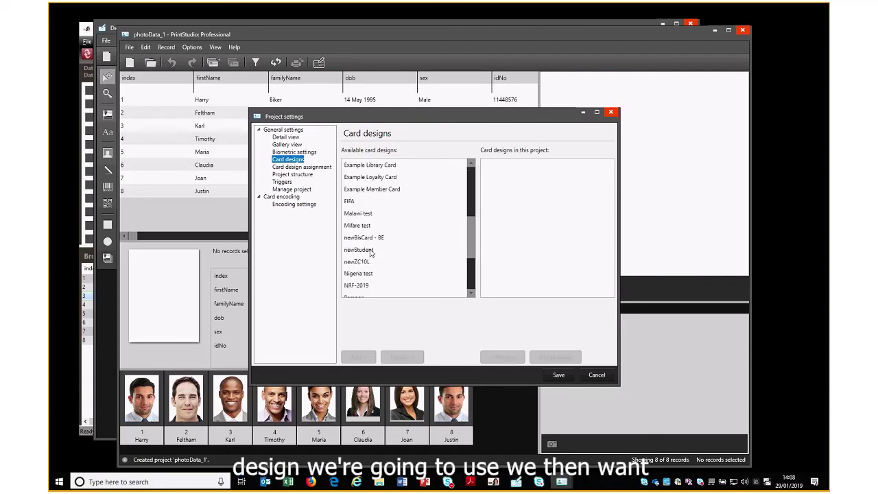
left_click(371, 252)
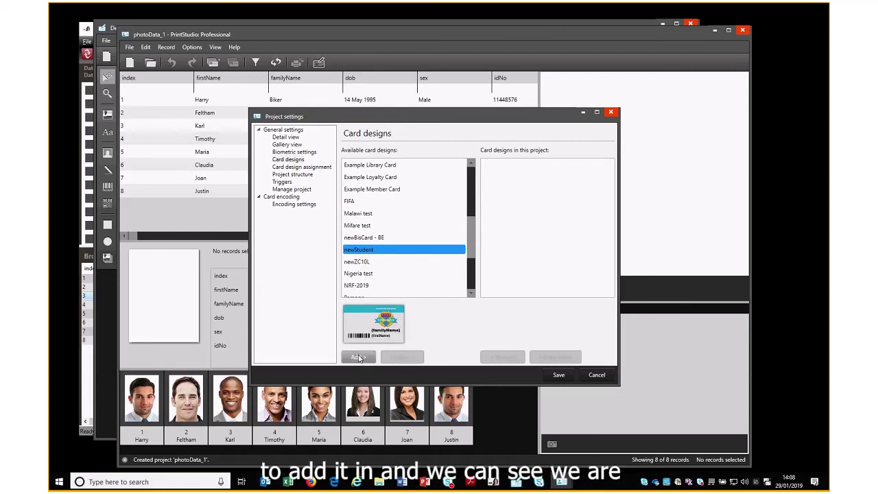
left_click(359, 358)
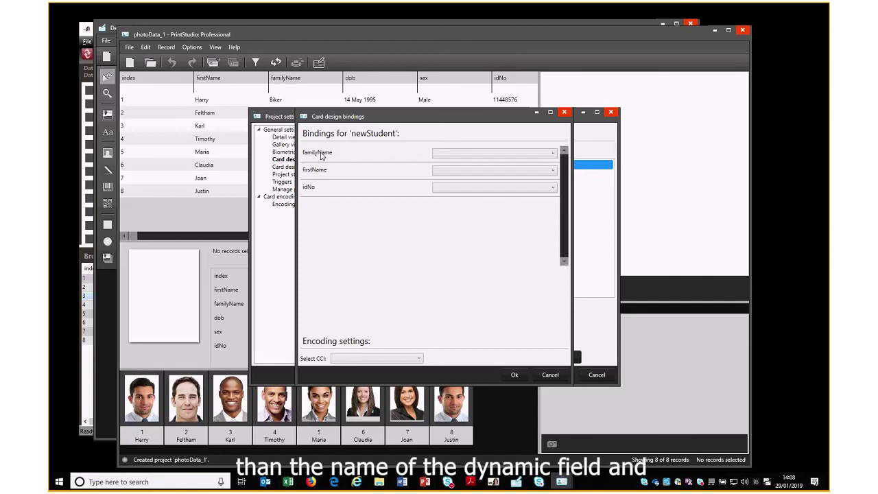
- Bind newStudent's familyName, firstName and idNo fields to their same-named data columns and confirm
left_click(457, 156)
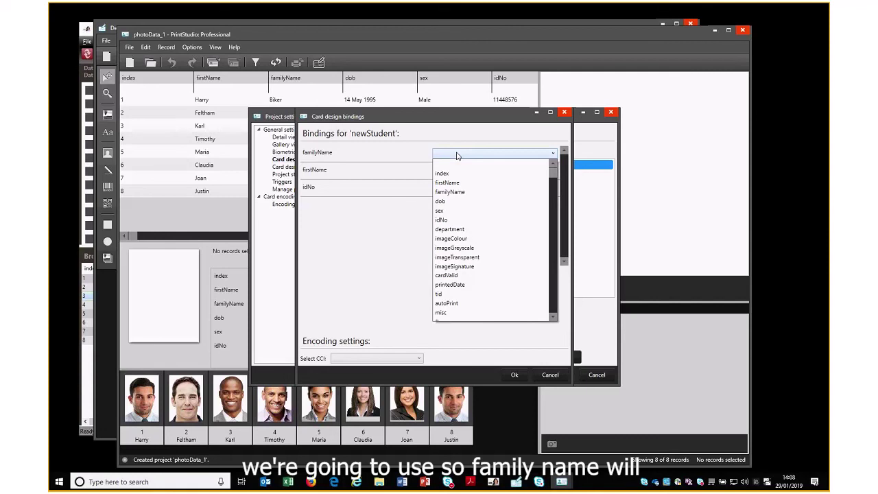
left_click(472, 192)
left_click(492, 170)
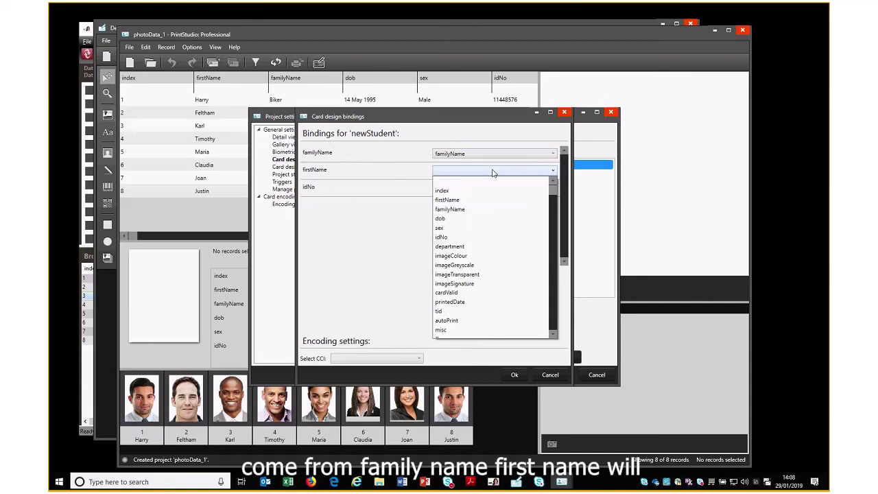
left_click(458, 200)
left_click(462, 190)
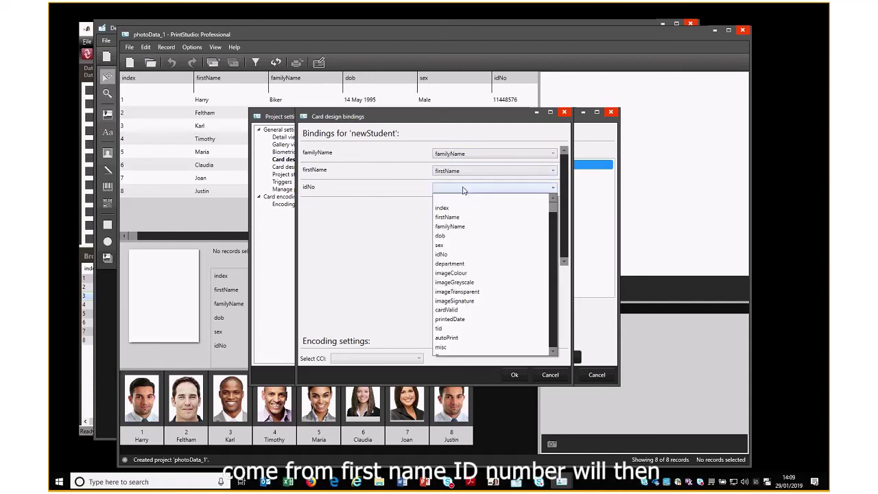
left_click(442, 258)
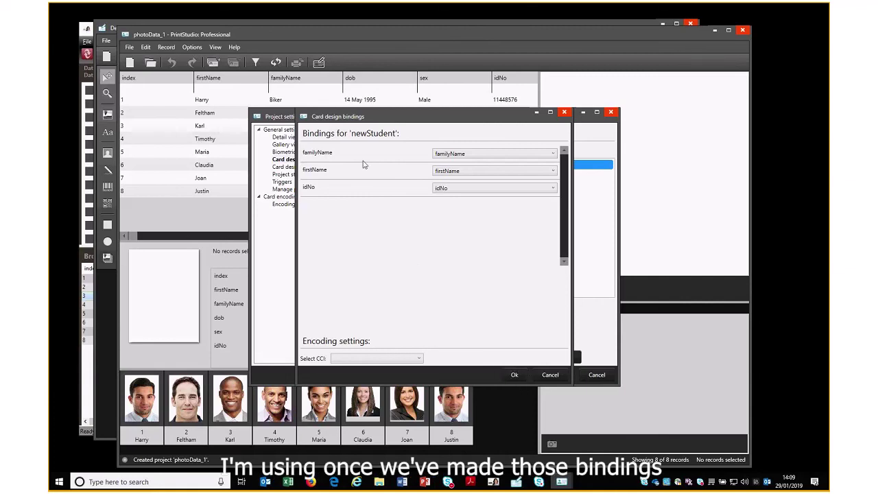
left_click(515, 375)
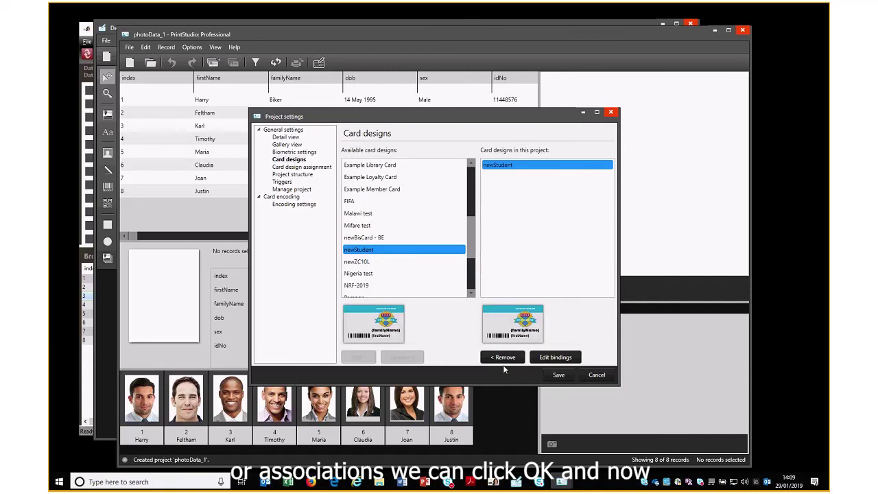
- Set newStudent as the default card design under Card design assignment and save
left_click(302, 167)
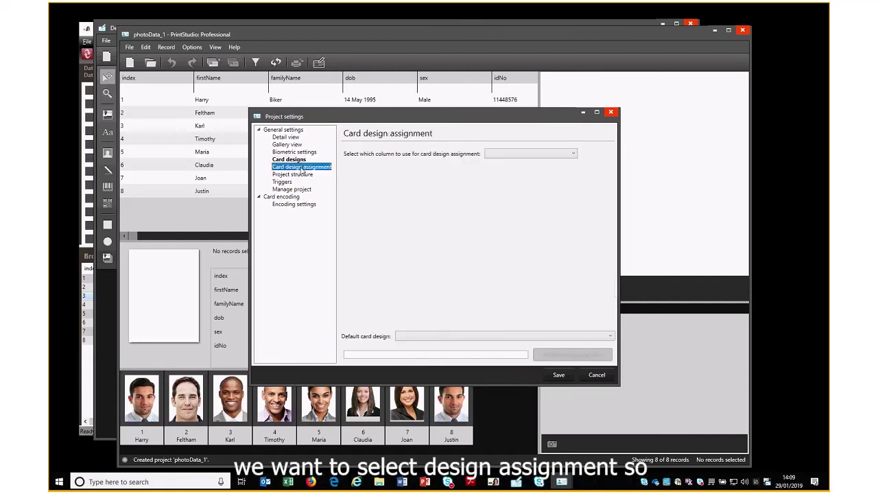
left_click(455, 336)
left_click(439, 355)
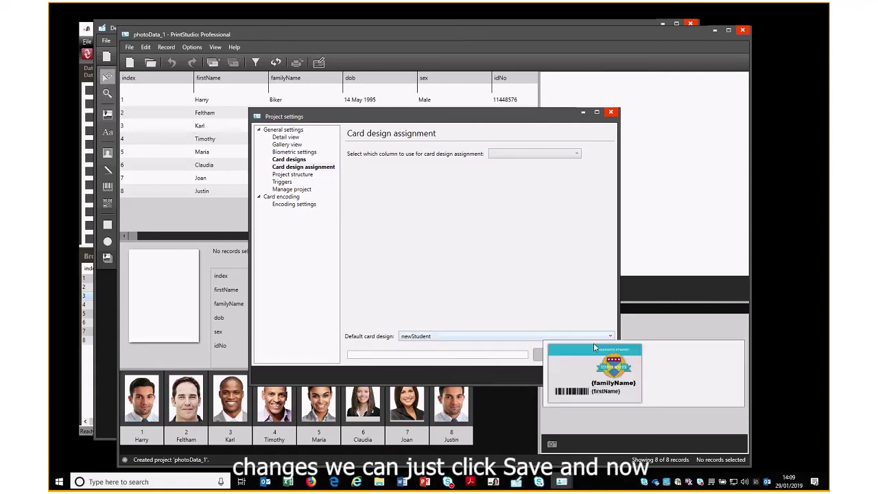
left_click(556, 376)
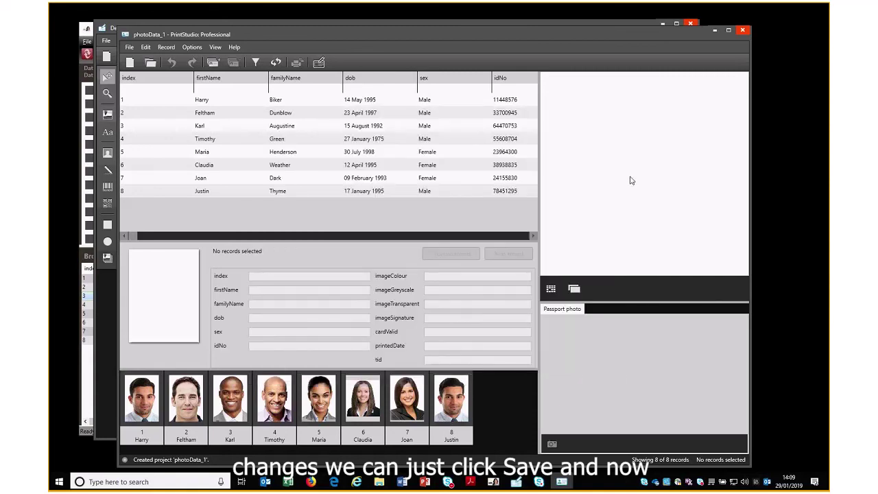
- Preview the ID cards of records 6, 3, 1, 6 and 7, ending on record 7
left_click(574, 290)
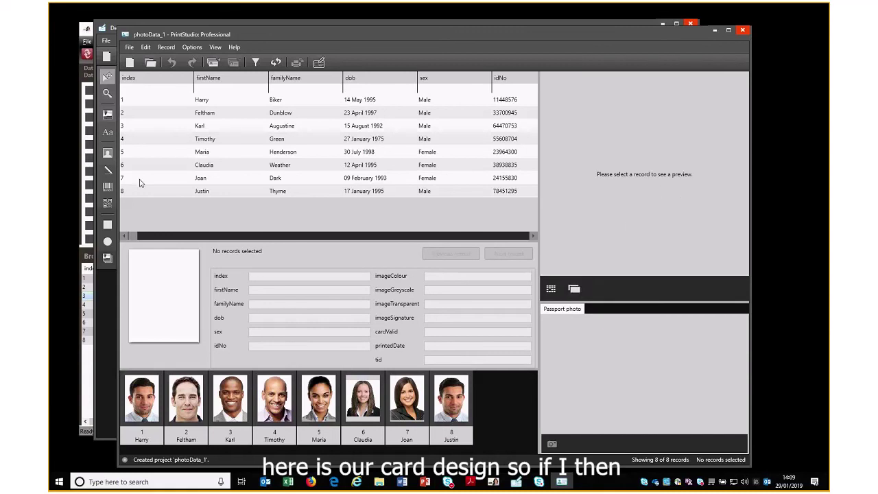
left_click(222, 167)
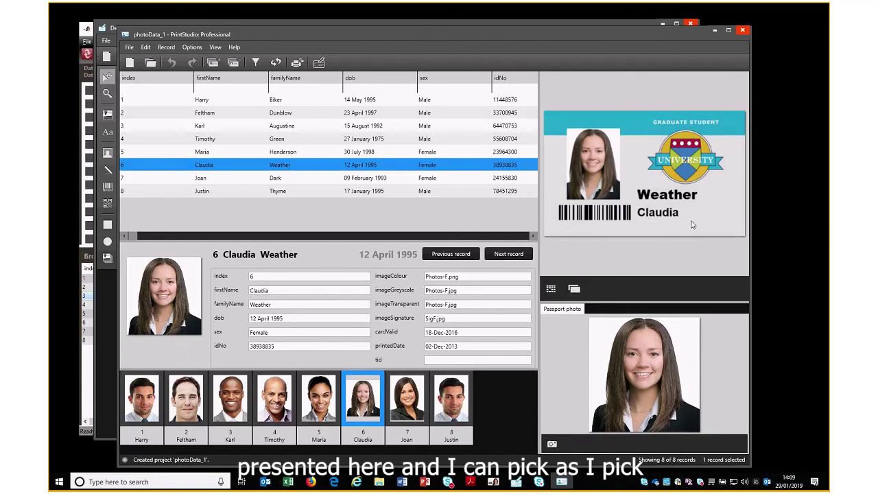
left_click(280, 129)
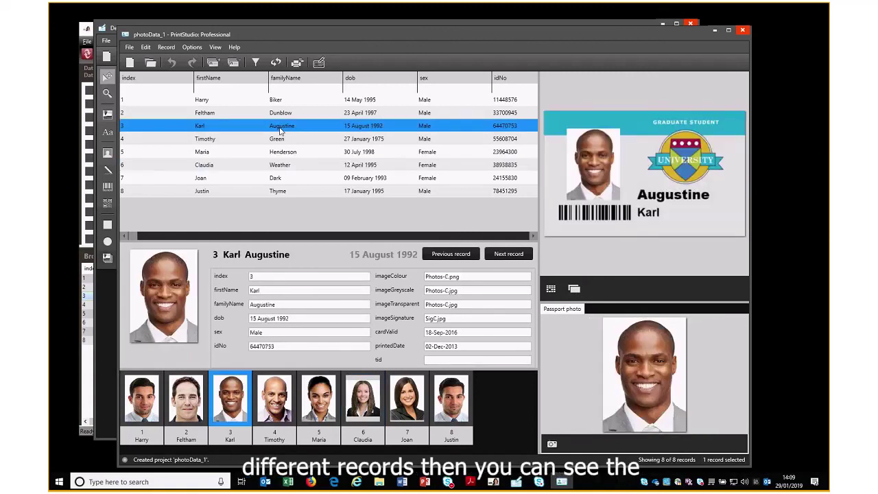
left_click(216, 102)
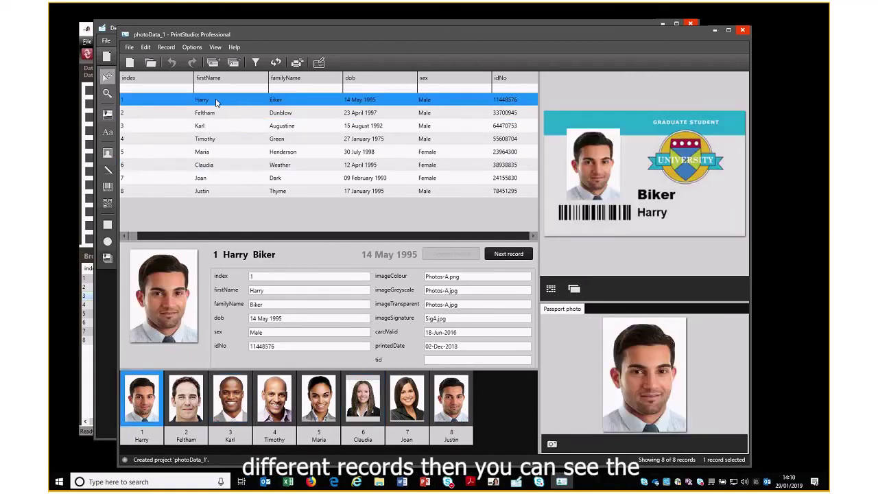
left_click(199, 170)
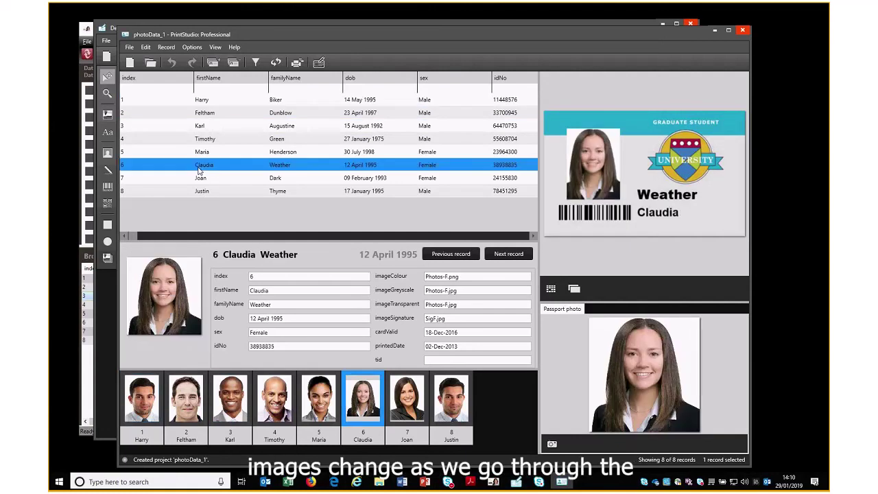
left_click(210, 181)
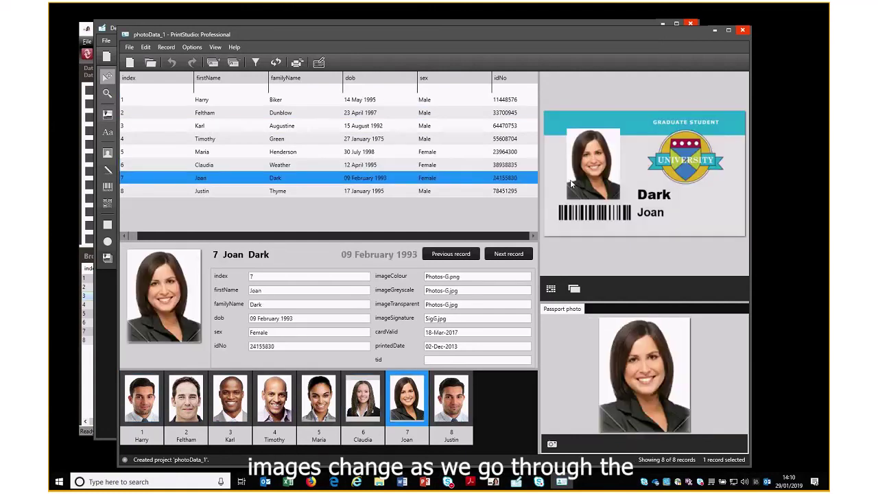